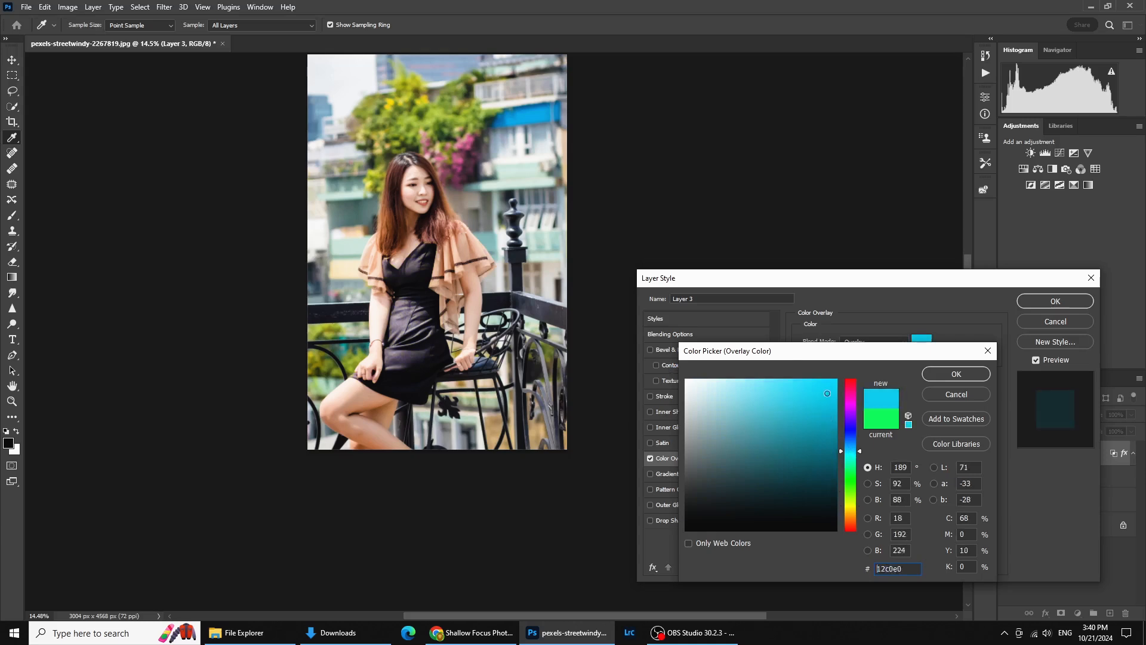
Set the dress layer's Color Overlay to muted teal #70aab4 and apply the layer style
{"action": "left_click", "coordinate": [743, 424]}
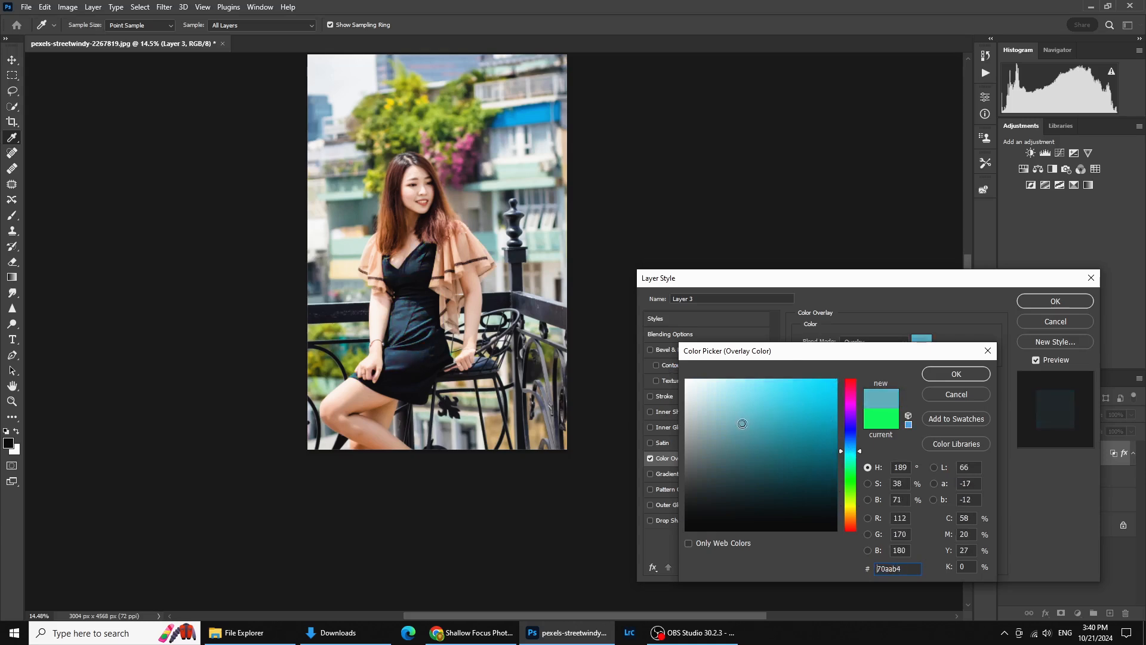
{"action": "left_click", "coordinate": [955, 373]}
{"action": "left_click", "coordinate": [1045, 302]}
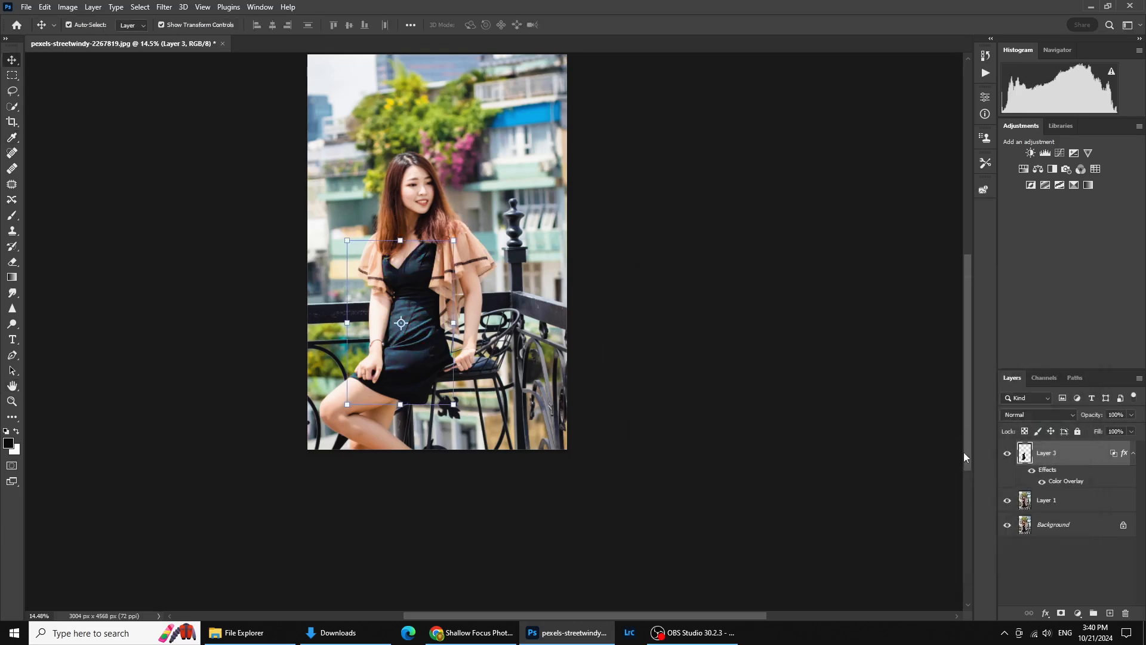
Change the Color Overlay of Layer 3 to bright red #ff0024 and apply the layer style
{"action": "double_click", "coordinate": [1063, 482]}
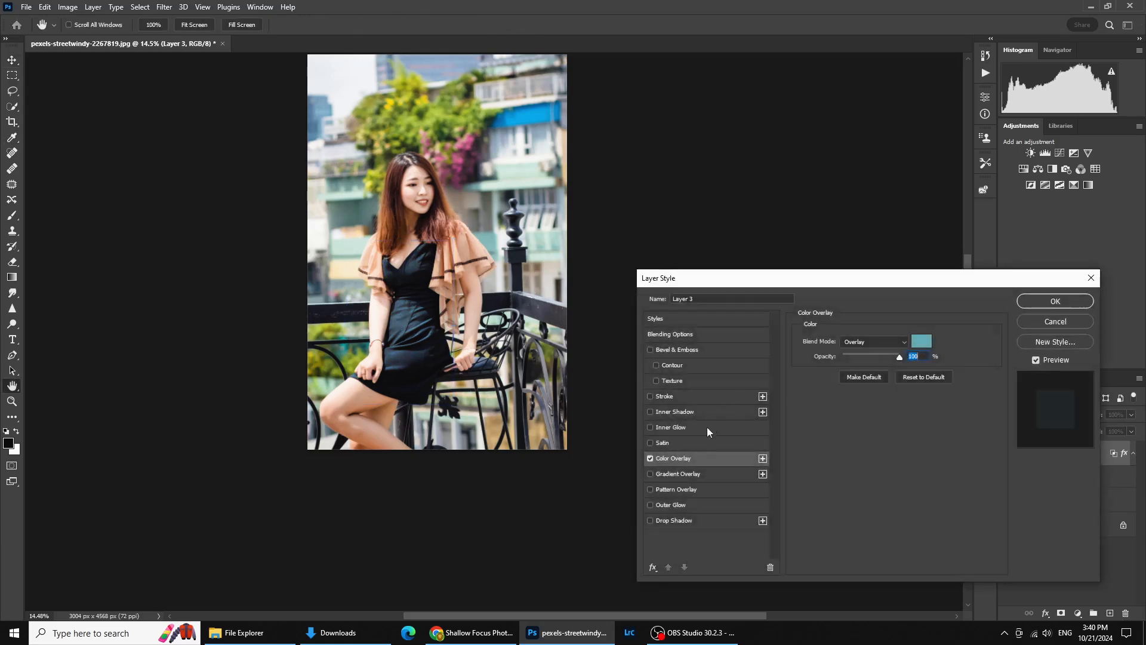
{"action": "left_click", "coordinate": [922, 343]}
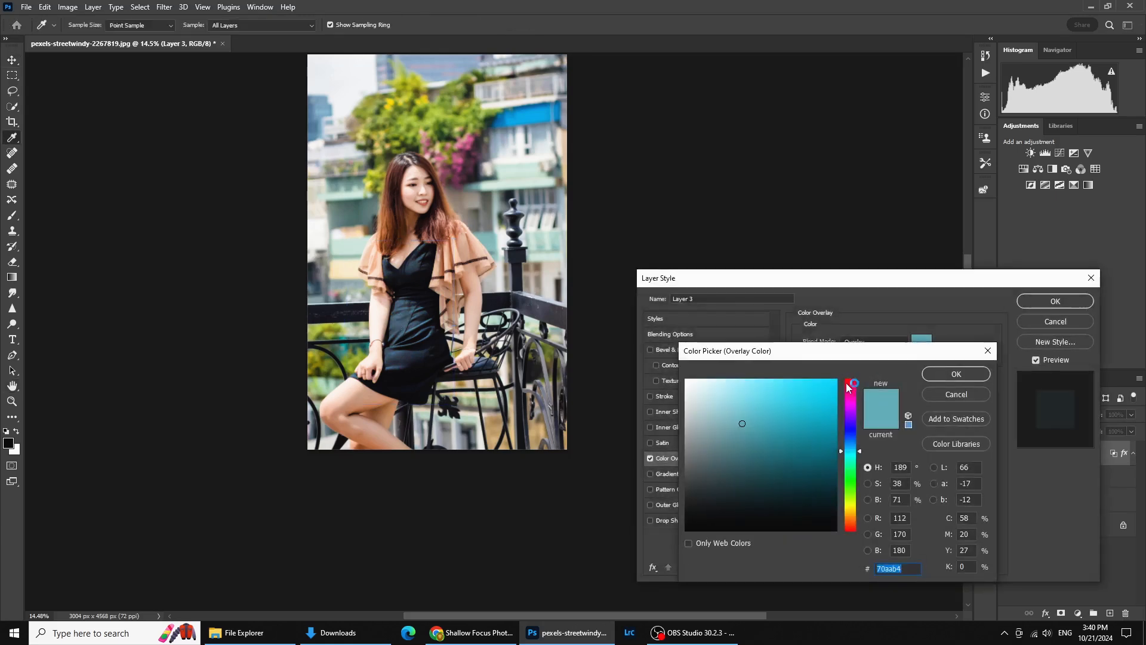
{"action": "left_click", "coordinate": [851, 382]}
{"action": "left_click_drag", "start_coordinate": [830, 391], "coordinate": [859, 357]}
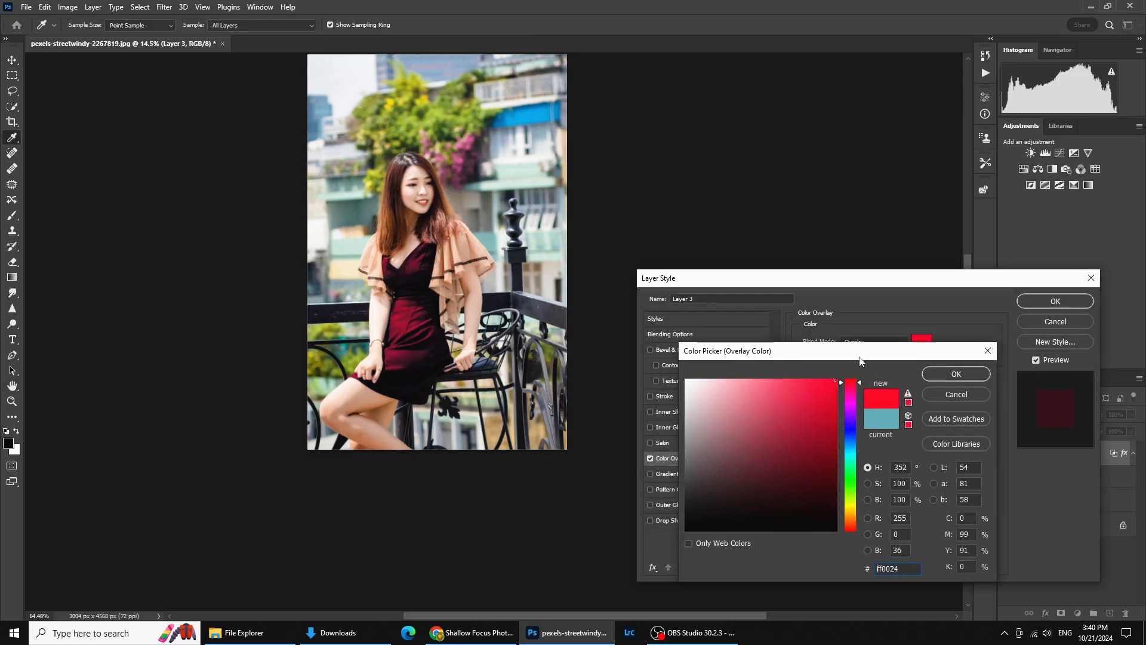
{"action": "left_click", "coordinate": [972, 376]}
{"action": "left_click", "coordinate": [1043, 306]}
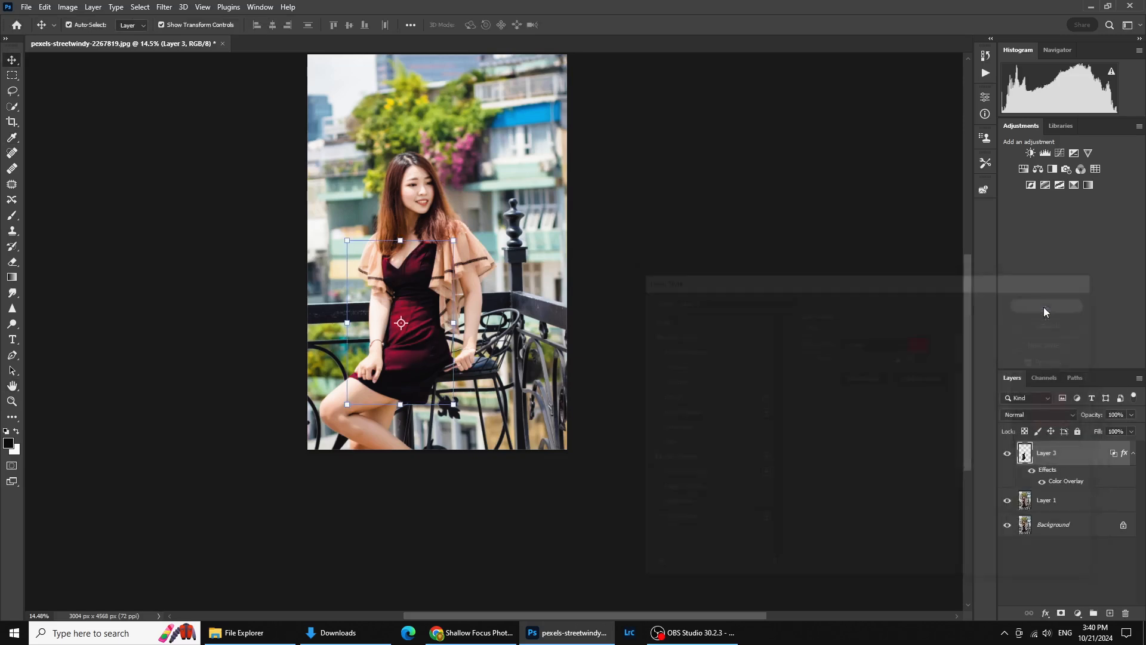
{"action": "left_click", "coordinate": [1052, 555]}
{"action": "scroll", "coordinate": [456, 256], "scroll_direction": "up", "scroll_amount": 2}
{"action": "left_click_drag", "start_coordinate": [458, 254], "coordinate": [520, 283]}
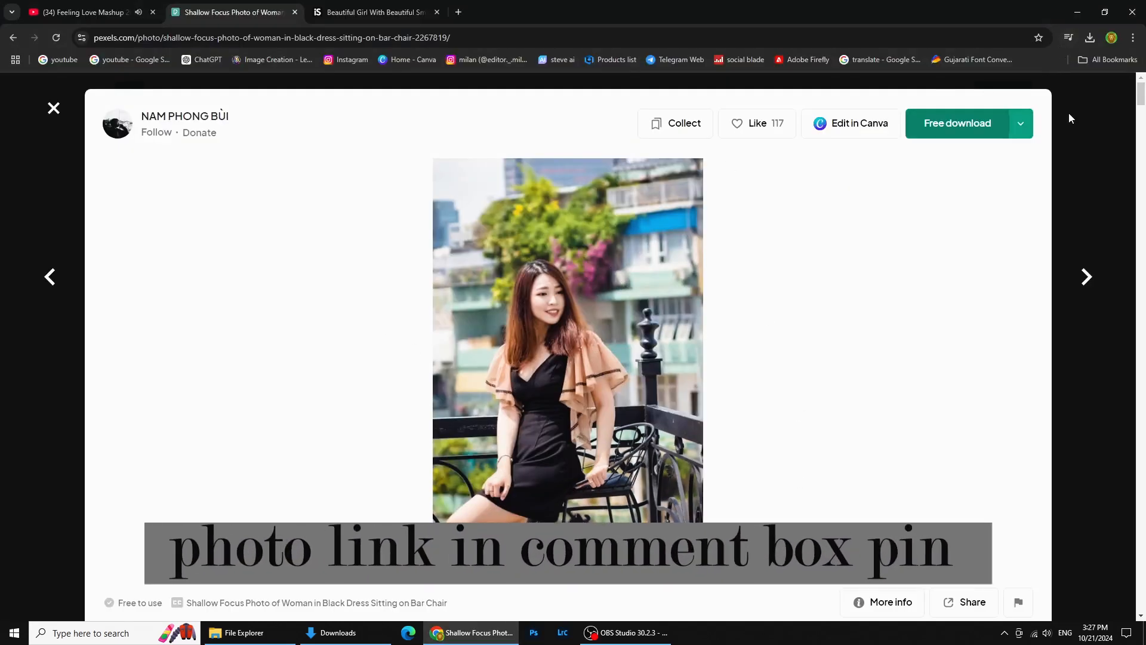
Show the downloaded pexels-streetwindy-2267819.jpg in its folder from the browser's download history and maximize the folder window
{"action": "left_click", "coordinate": [1090, 38]}
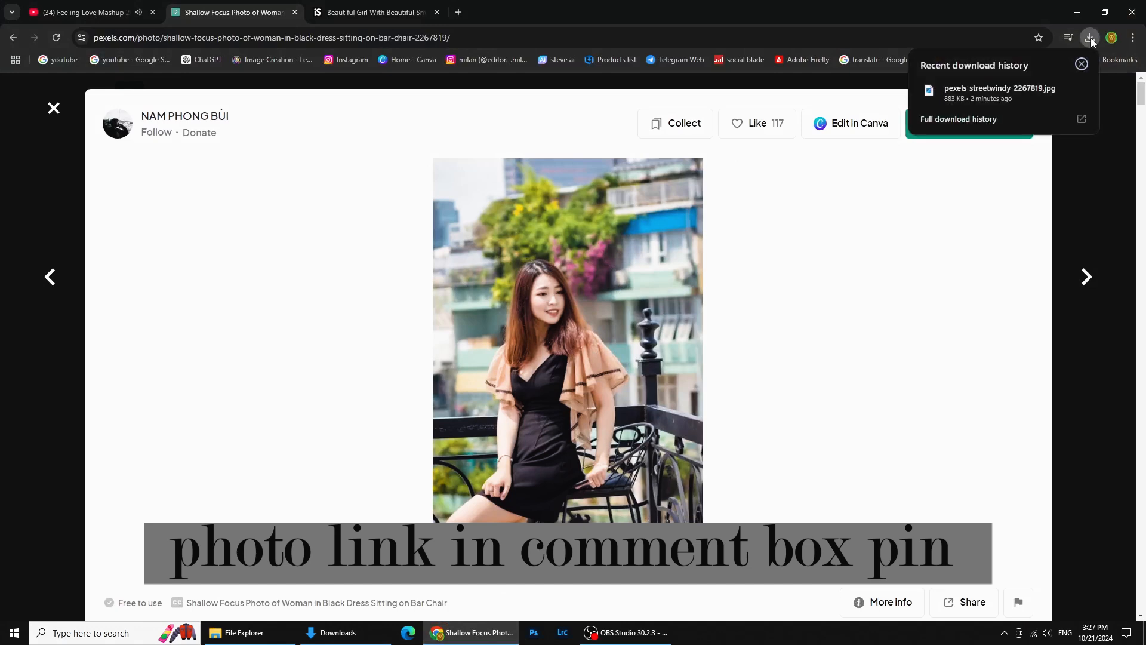
{"action": "left_click", "coordinate": [1056, 90]}
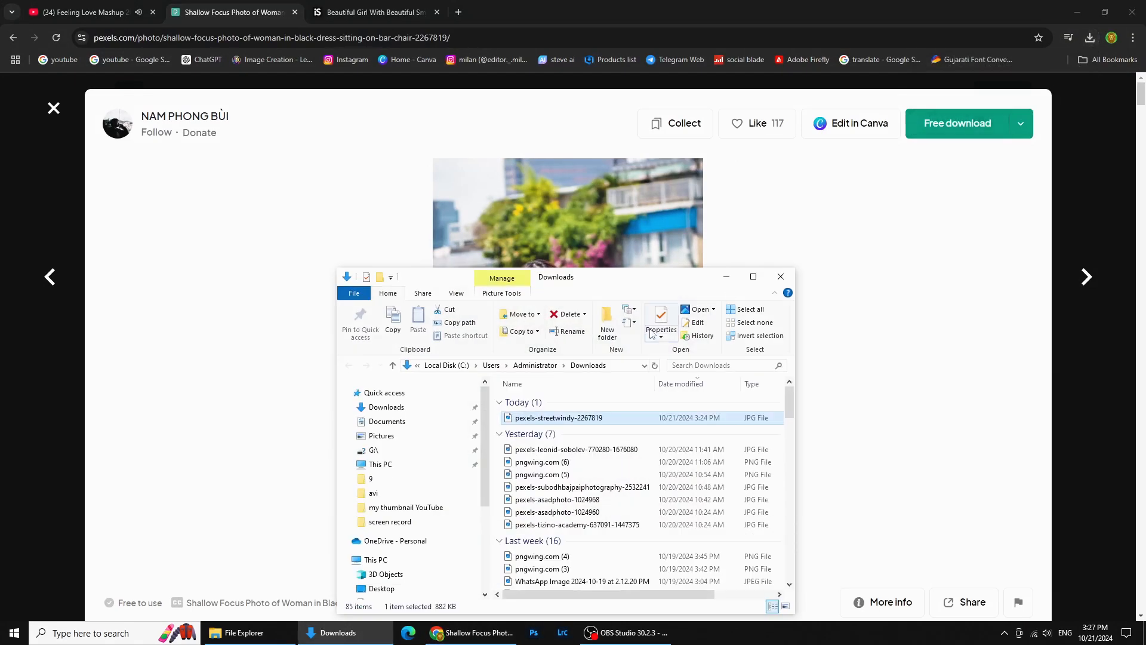
{"action": "left_click", "coordinate": [755, 278]}
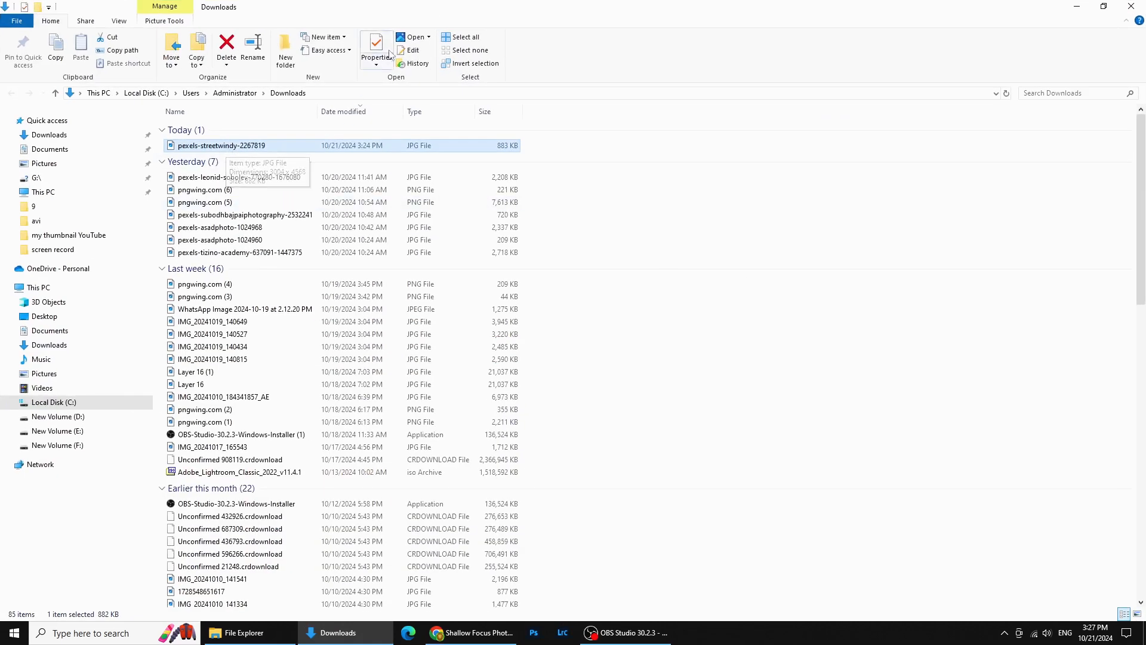
Open pexels-streetwindy-2267819 with Adobe Photoshop 2023, minimize the other windows and dismiss the plug-in notice
{"action": "right_click", "coordinate": [301, 149]}
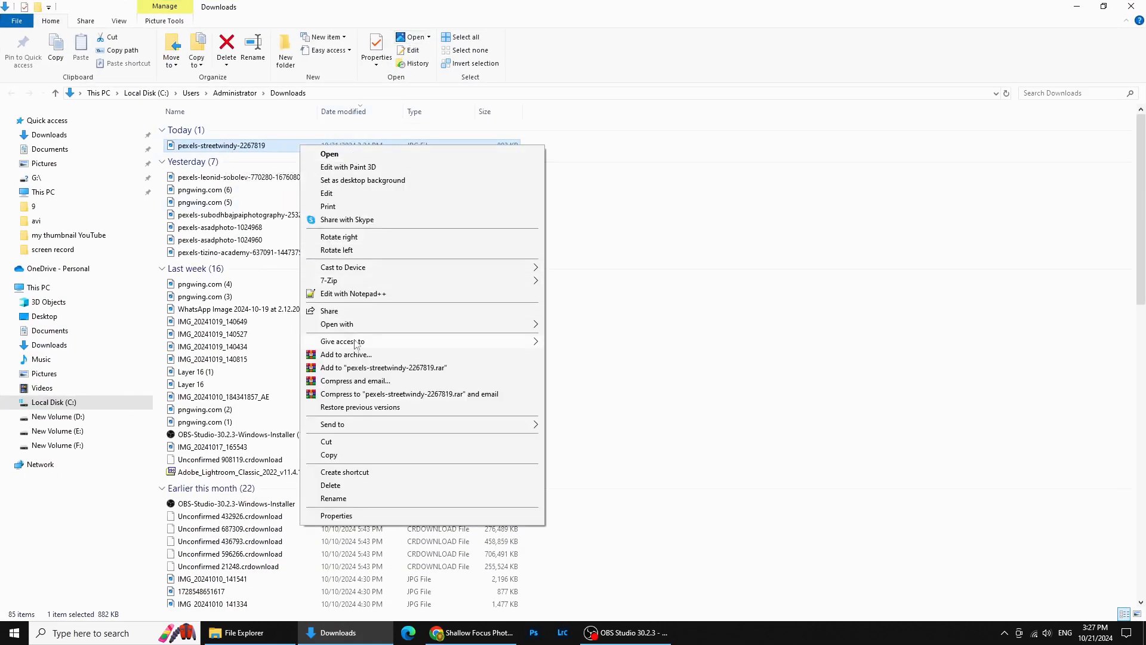
{"action": "mouse_move", "coordinate": [505, 326]}
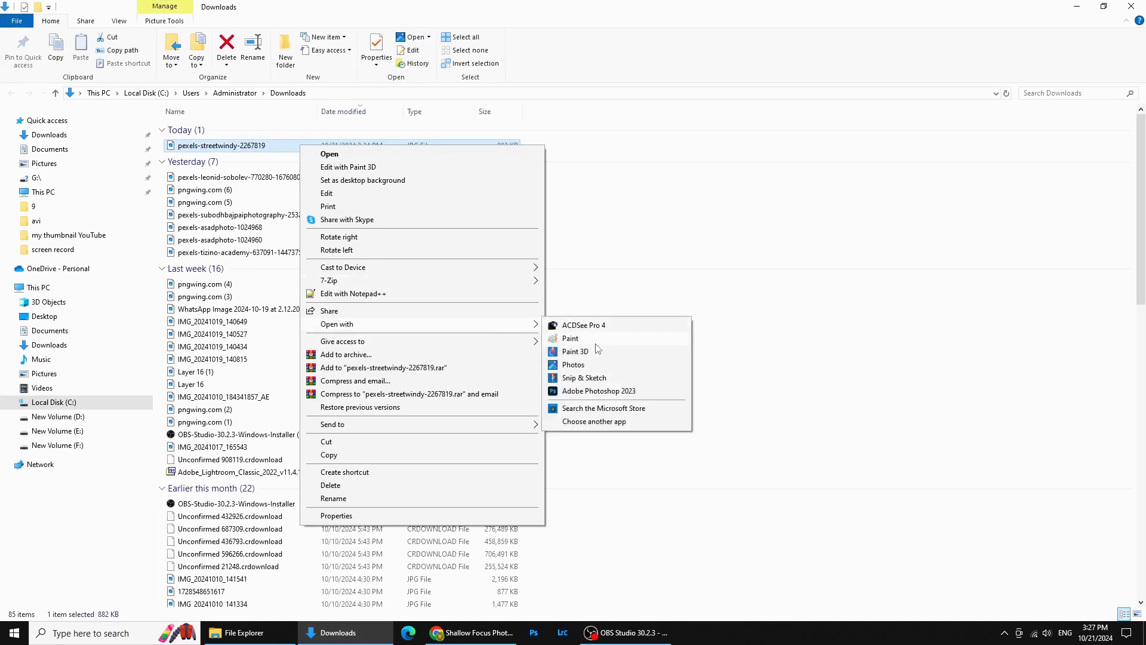
{"action": "left_click", "coordinate": [593, 391]}
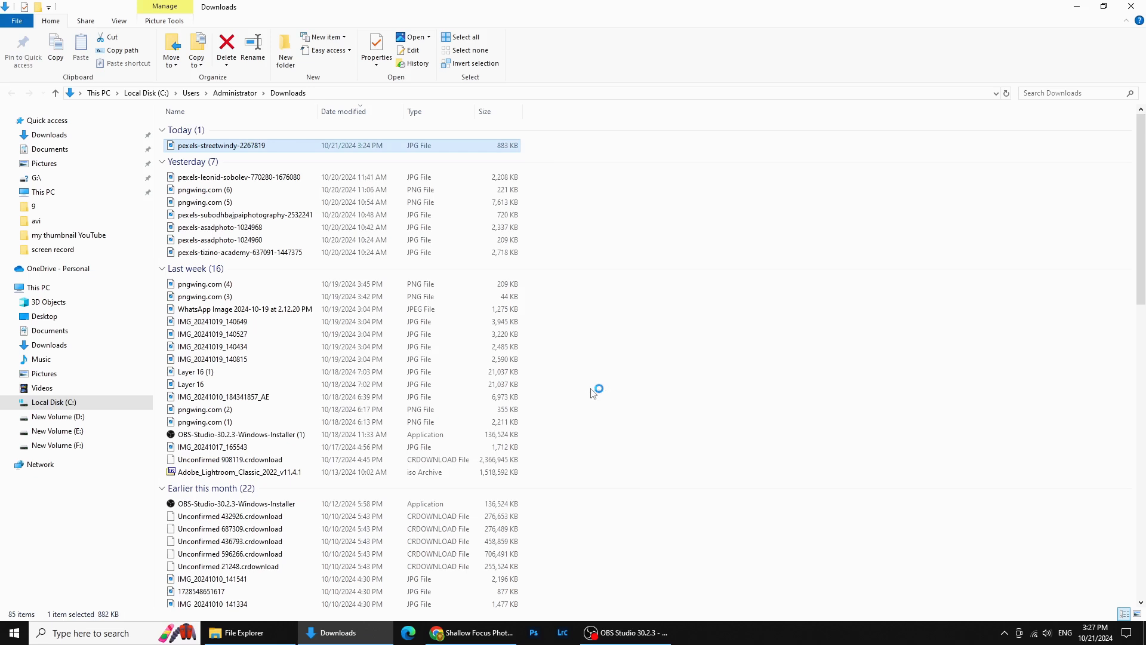
{"action": "left_click", "coordinate": [1077, 9]}
{"action": "left_click", "coordinate": [1078, 12]}
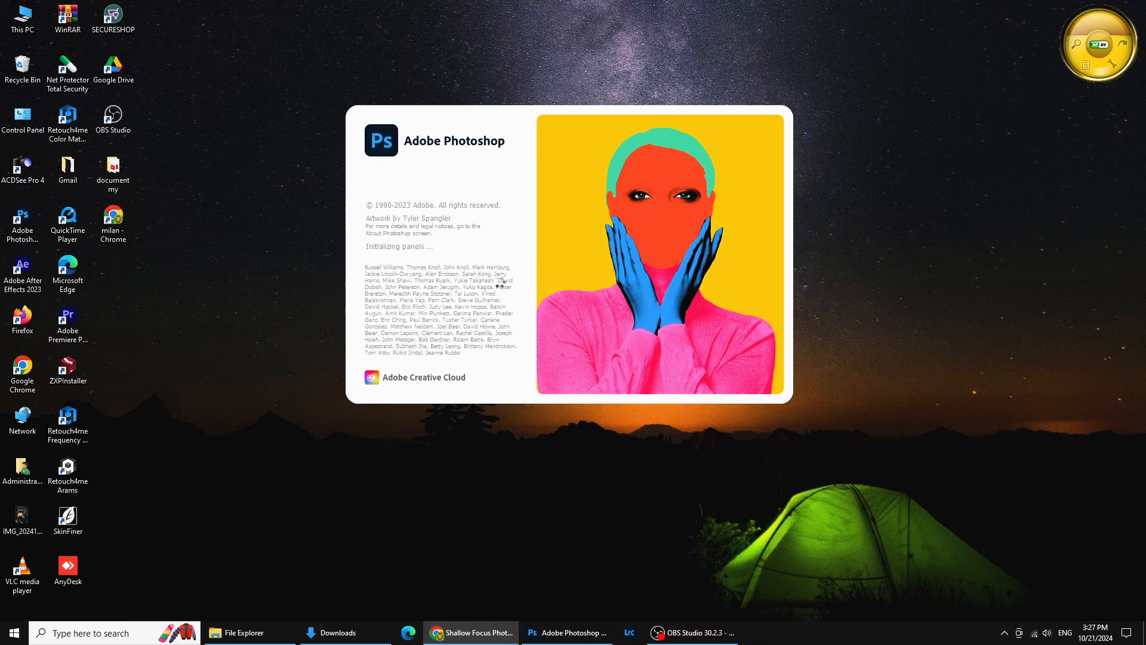
{"action": "left_click", "coordinate": [585, 341]}
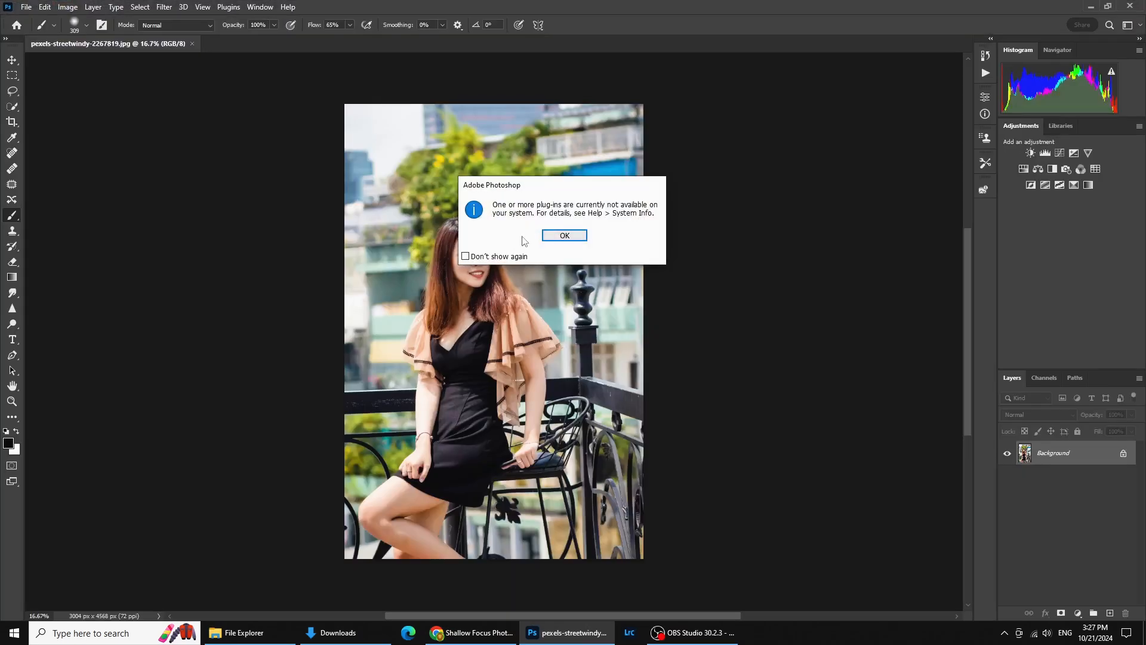
{"action": "left_click", "coordinate": [565, 234]}
Duplicate the Background layer of the woman's photo
{"action": "scroll", "coordinate": [405, 251], "scroll_direction": "up", "scroll_amount": 10}
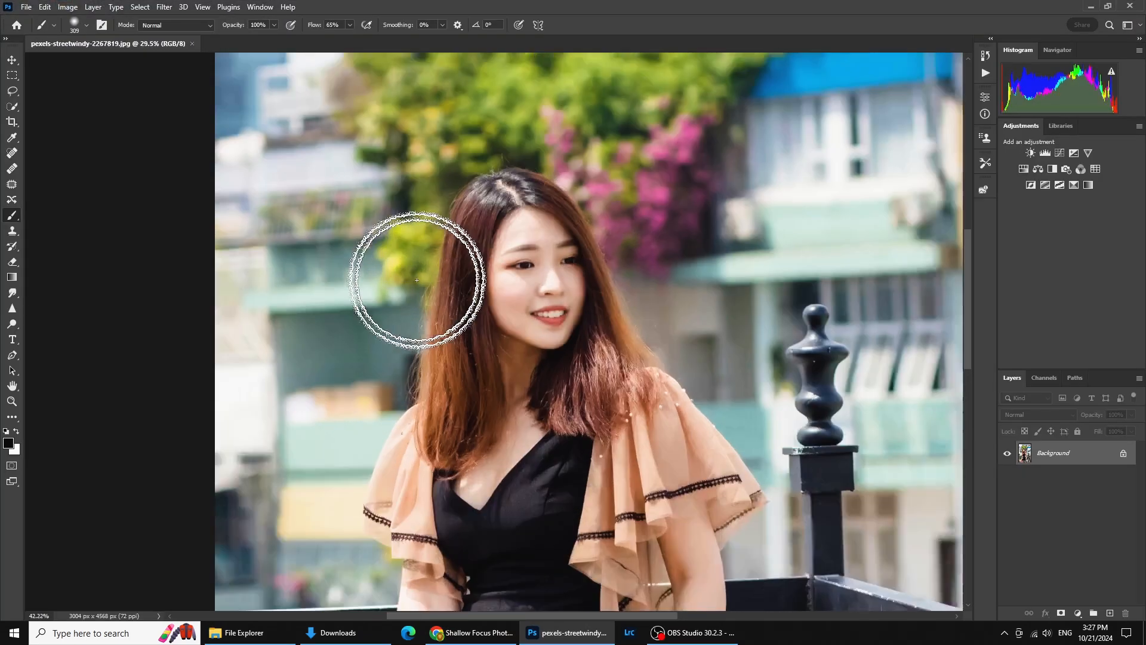
{"action": "scroll", "coordinate": [461, 276], "scroll_direction": "down", "scroll_amount": 10}
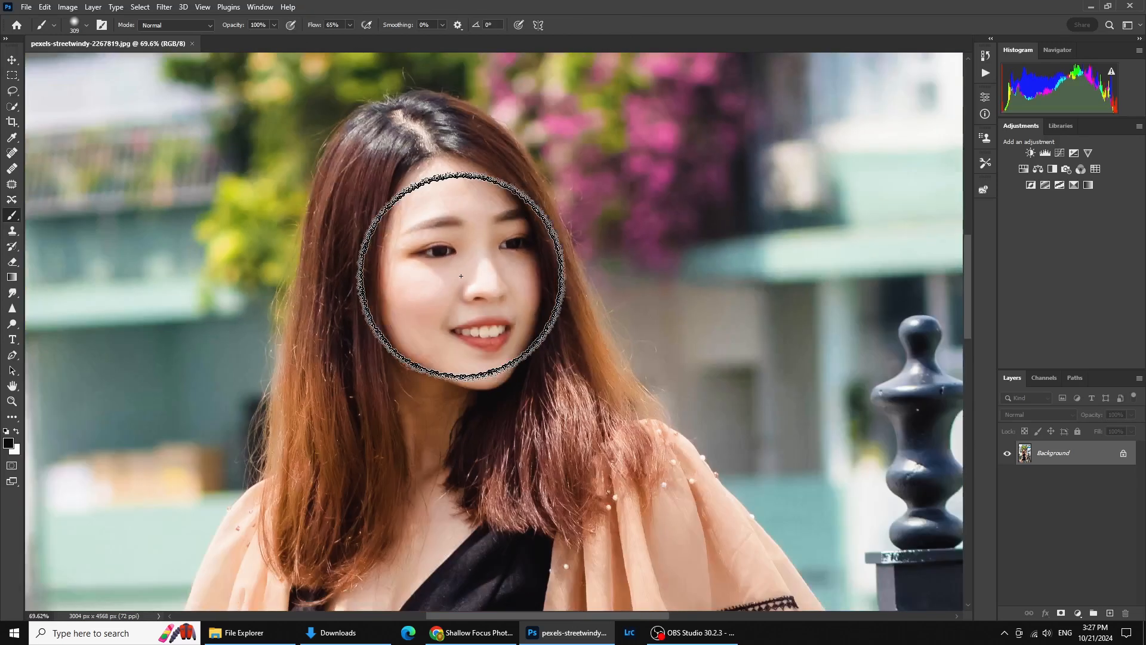
{"action": "scroll", "coordinate": [465, 276], "scroll_direction": "up", "scroll_amount": 3}
{"action": "scroll", "coordinate": [465, 276], "scroll_direction": "down", "scroll_amount": 4}
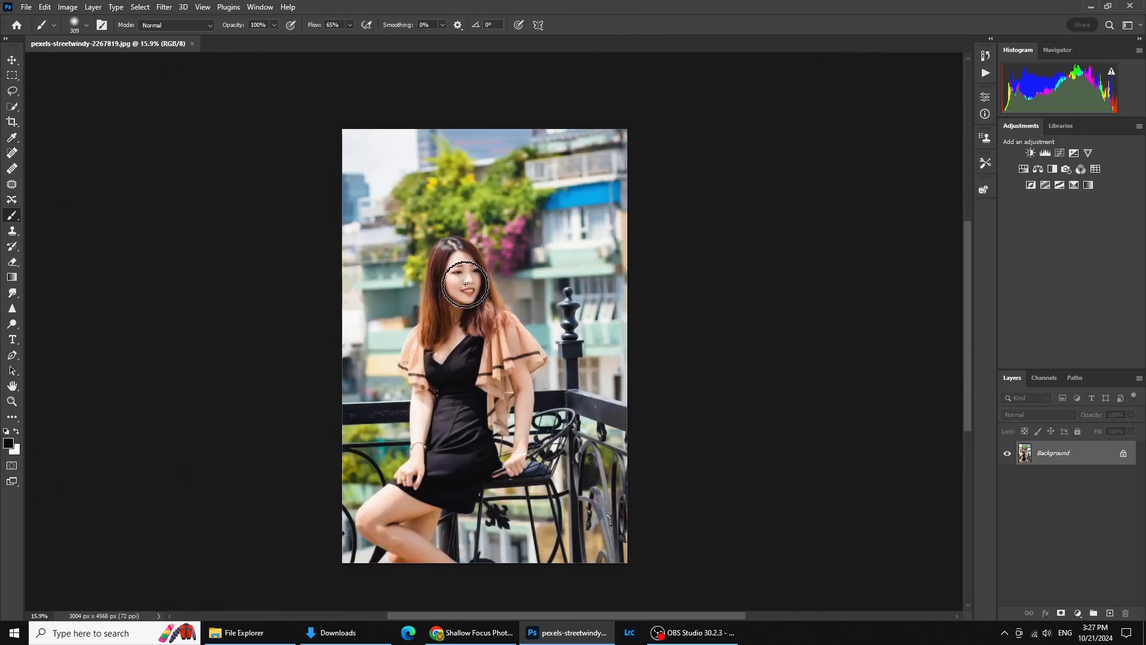
{"action": "left_click_drag", "start_coordinate": [464, 306], "coordinate": [462, 263]}
{"action": "scroll", "coordinate": [462, 264], "scroll_direction": "up", "scroll_amount": 4}
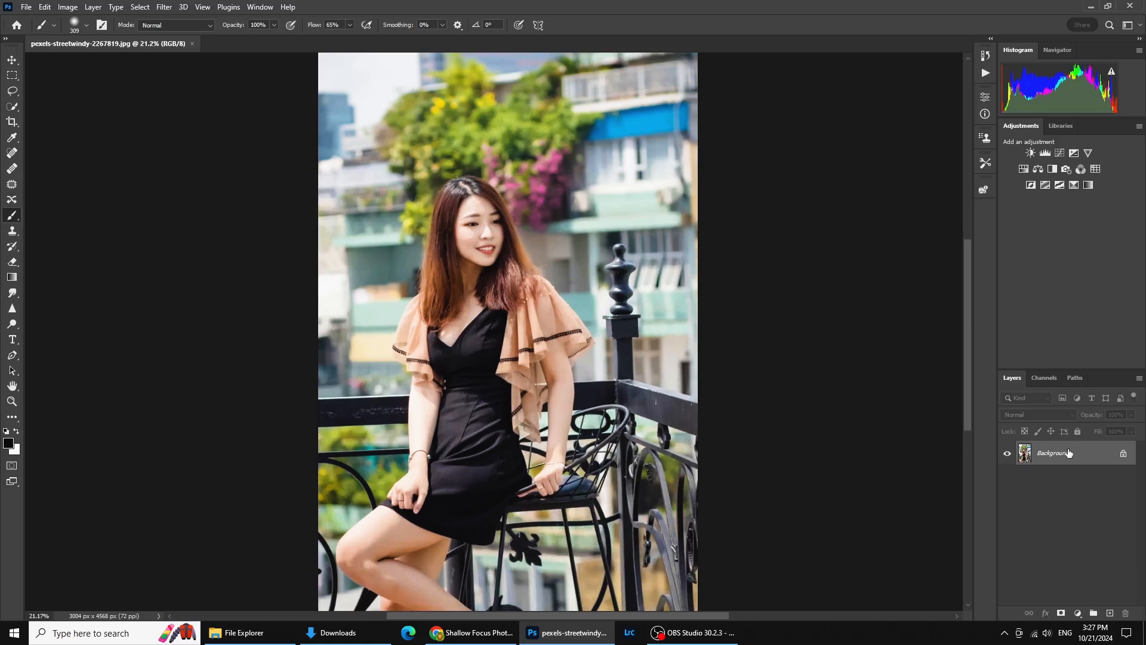
{"action": "key", "text": "ctrl+j"}
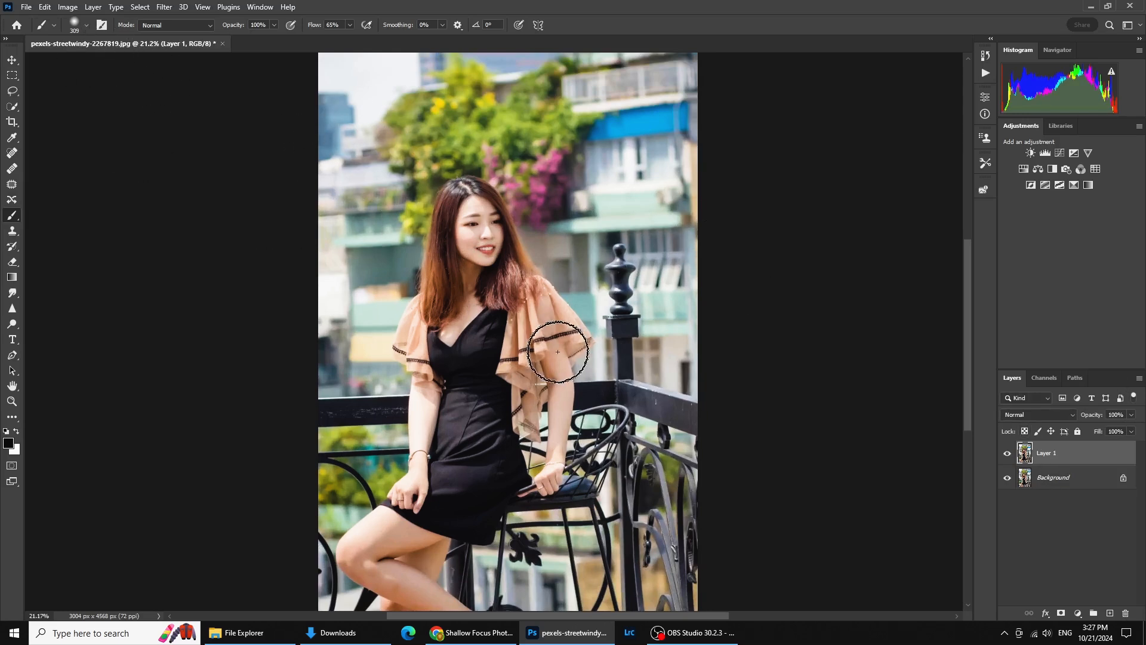
Trace a closed Lasso selection loosely around the woman's black dress, following the hem, sides, neckline and arm
{"action": "scroll", "coordinate": [557, 352], "scroll_direction": "down", "scroll_amount": 2}
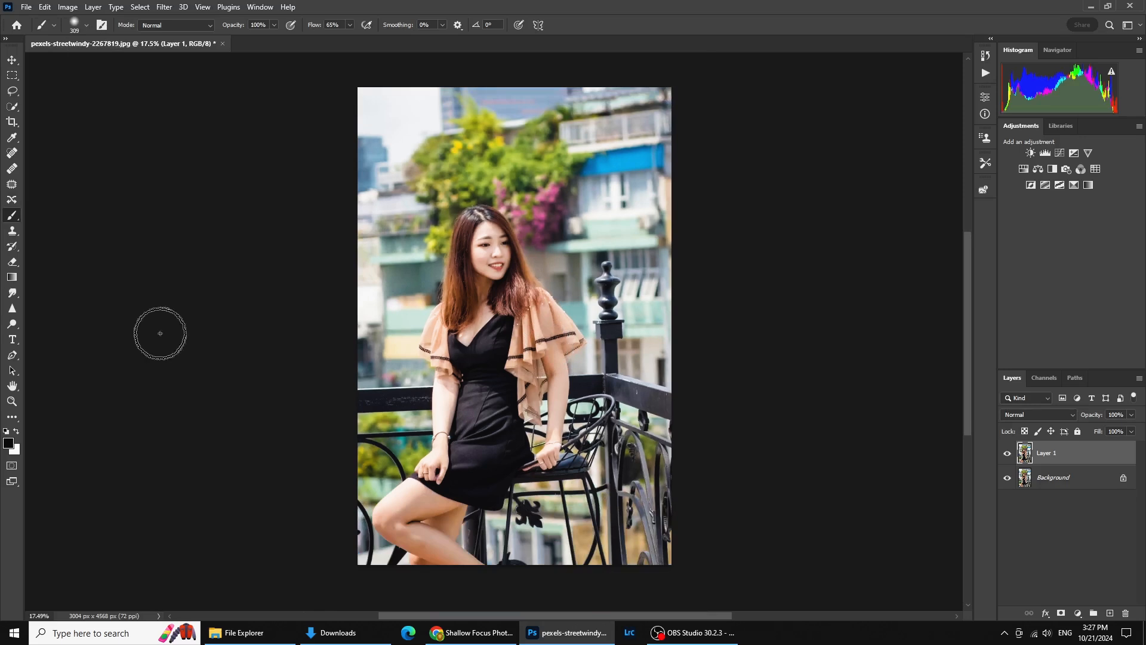
{"action": "left_click", "coordinate": [11, 107]}
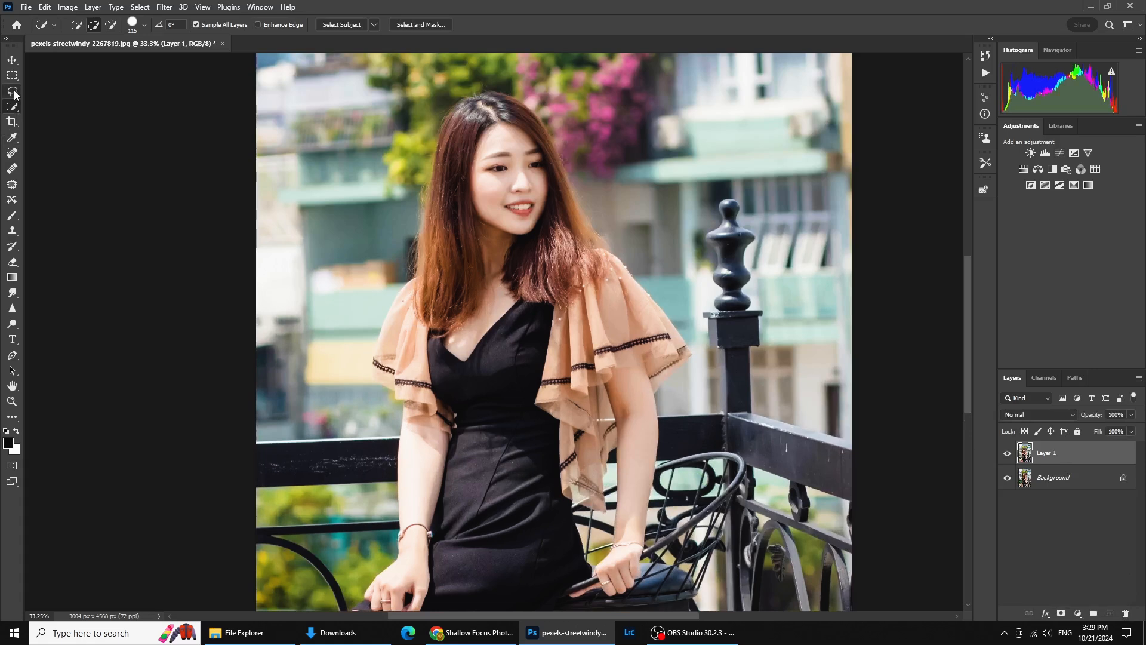
{"action": "left_click", "coordinate": [15, 95]}
{"action": "left_click_drag", "start_coordinate": [614, 521], "coordinate": [615, 256]}
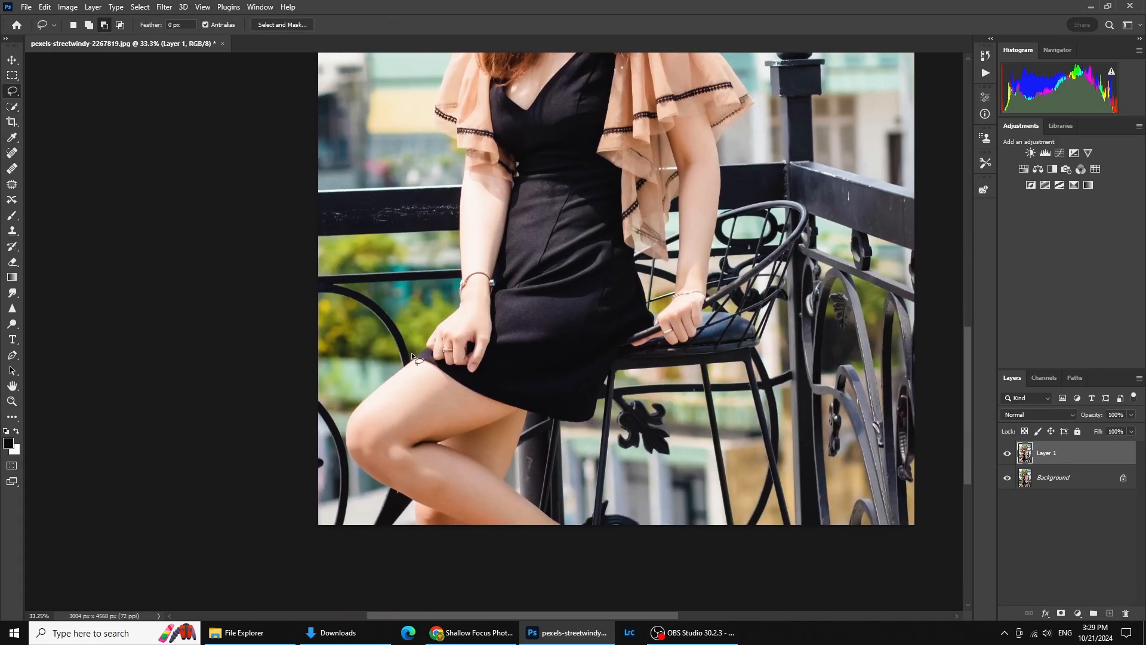
{"action": "scroll", "coordinate": [412, 358], "scroll_direction": "up", "scroll_amount": 5}
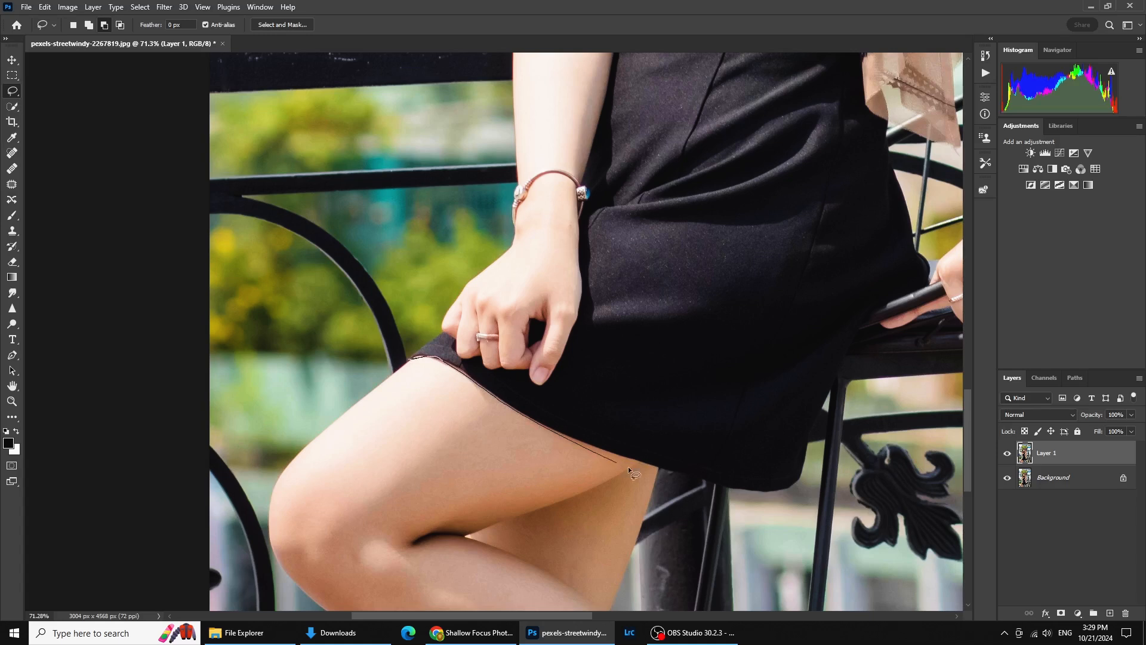
{"action": "left_click_drag", "start_coordinate": [704, 494], "coordinate": [800, 508]}
{"action": "left_click_drag", "start_coordinate": [886, 360], "coordinate": [921, 318]}
{"action": "key", "text": "space"}
{"action": "mouse_move", "coordinate": [936, 232]}
{"action": "left_mouse_down"}
{"action": "mouse_move", "coordinate": [923, 180]}
{"action": "mouse_move", "coordinate": [785, 538]}
{"action": "mouse_move", "coordinate": [764, 472]}
{"action": "left_mouse_up"}
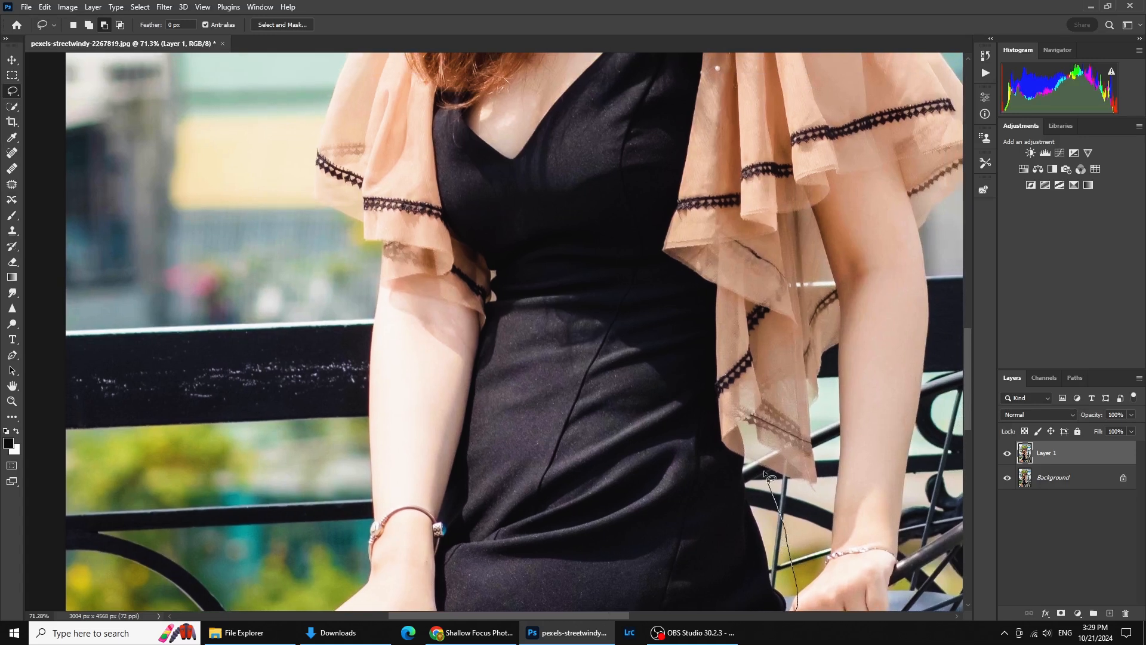
{"action": "key", "text": "space"}
{"action": "mouse_move", "coordinate": [768, 252]}
{"action": "left_mouse_down"}
{"action": "mouse_move", "coordinate": [766, 188]}
{"action": "mouse_move", "coordinate": [753, 502]}
{"action": "mouse_move", "coordinate": [723, 349]}
{"action": "left_mouse_up"}
{"action": "mouse_move", "coordinate": [669, 301]}
{"action": "left_mouse_down"}
{"action": "mouse_move", "coordinate": [598, 312]}
{"action": "mouse_move", "coordinate": [573, 354]}
{"action": "left_mouse_up"}
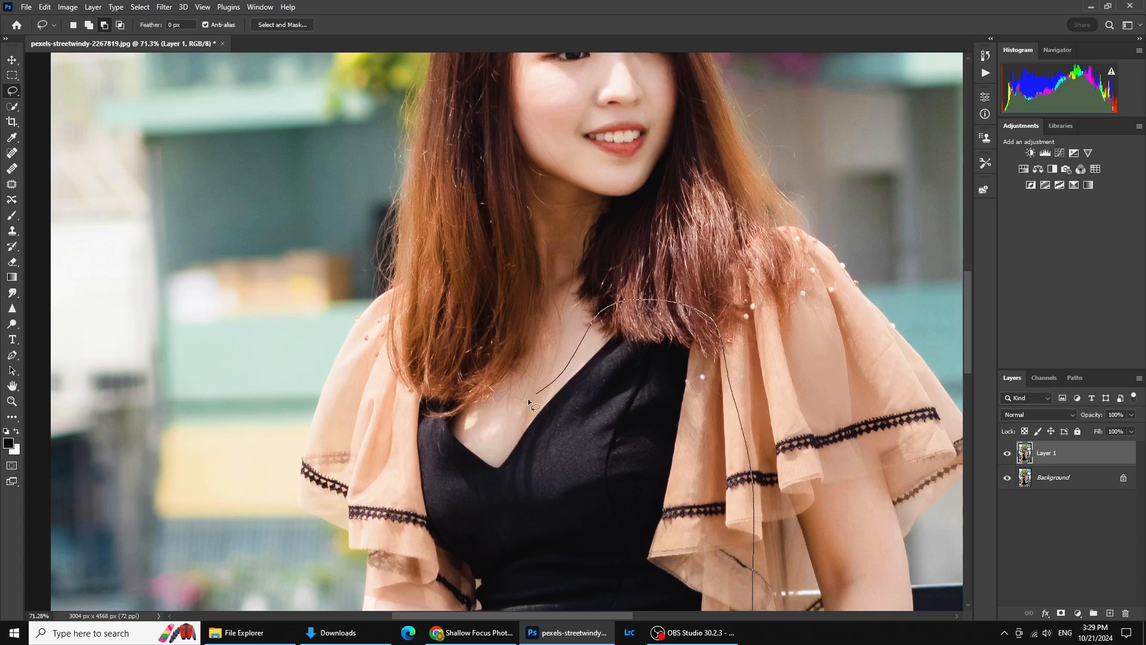
{"action": "mouse_move", "coordinate": [497, 435]}
{"action": "left_mouse_down"}
{"action": "mouse_move", "coordinate": [467, 367]}
{"action": "mouse_move", "coordinate": [430, 318]}
{"action": "mouse_move", "coordinate": [375, 307]}
{"action": "left_mouse_up"}
{"action": "mouse_move", "coordinate": [334, 431]}
{"action": "left_mouse_down"}
{"action": "mouse_move", "coordinate": [352, 416]}
{"action": "mouse_move", "coordinate": [470, 125]}
{"action": "mouse_move", "coordinate": [475, 173]}
{"action": "mouse_move", "coordinate": [543, 267]}
{"action": "left_mouse_up"}
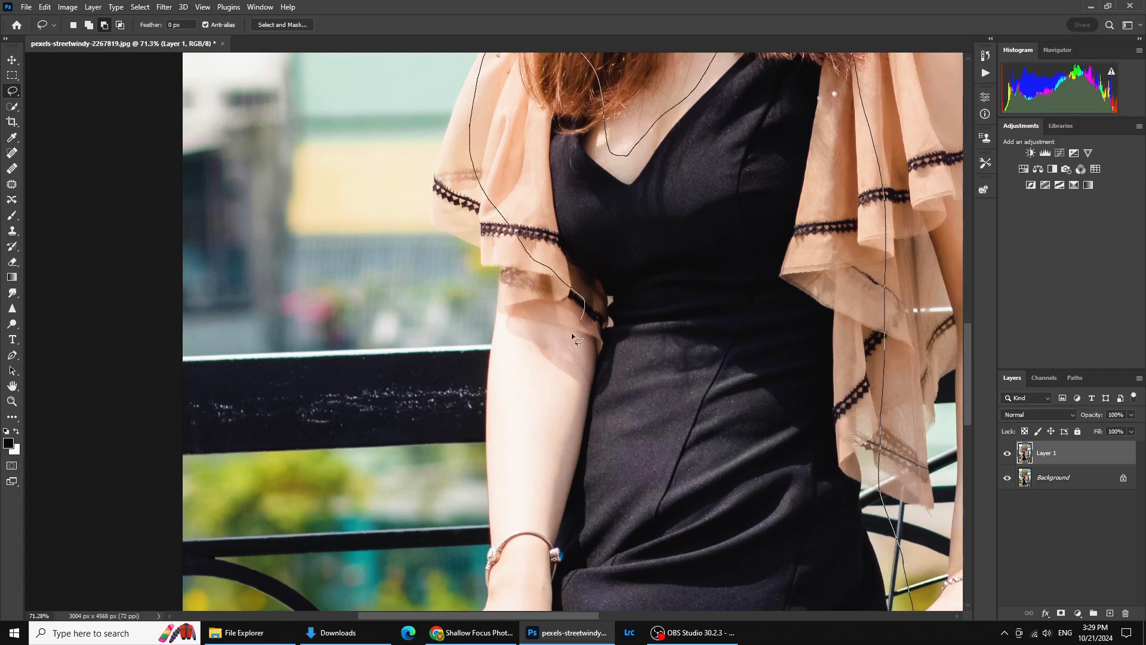
{"action": "mouse_move", "coordinate": [543, 419]}
{"action": "left_mouse_down"}
{"action": "mouse_move", "coordinate": [530, 475]}
{"action": "mouse_move", "coordinate": [603, 128]}
{"action": "left_mouse_up"}
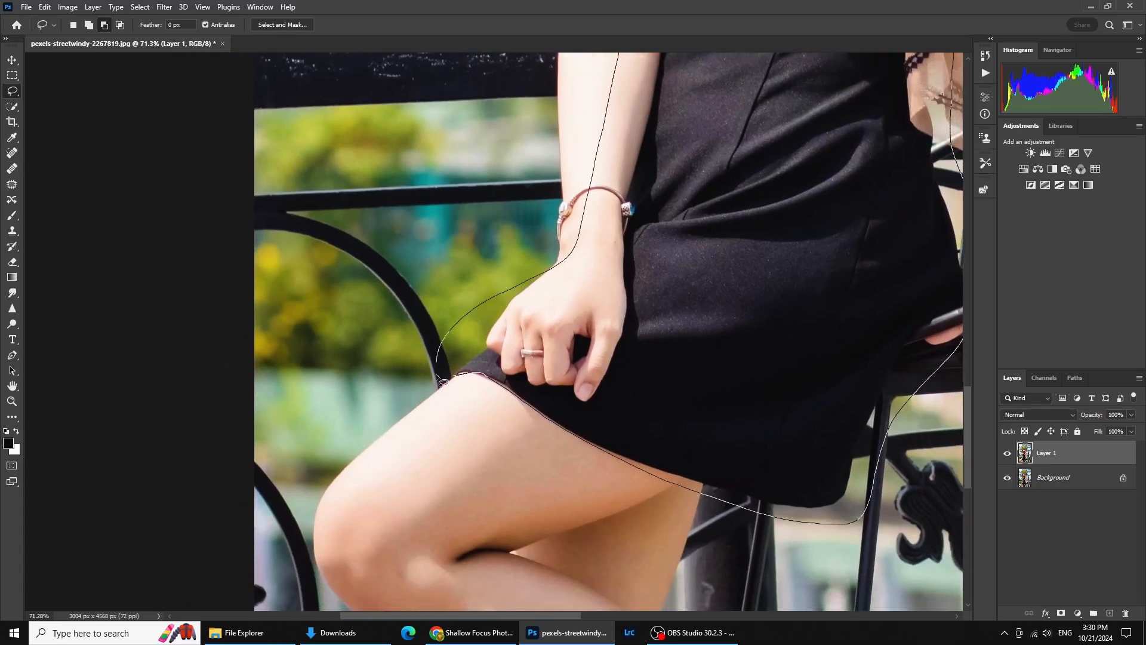
{"action": "left_click_drag", "start_coordinate": [462, 375], "coordinate": [463, 376]}
{"action": "scroll", "coordinate": [536, 323], "scroll_direction": "down", "scroll_amount": 5}
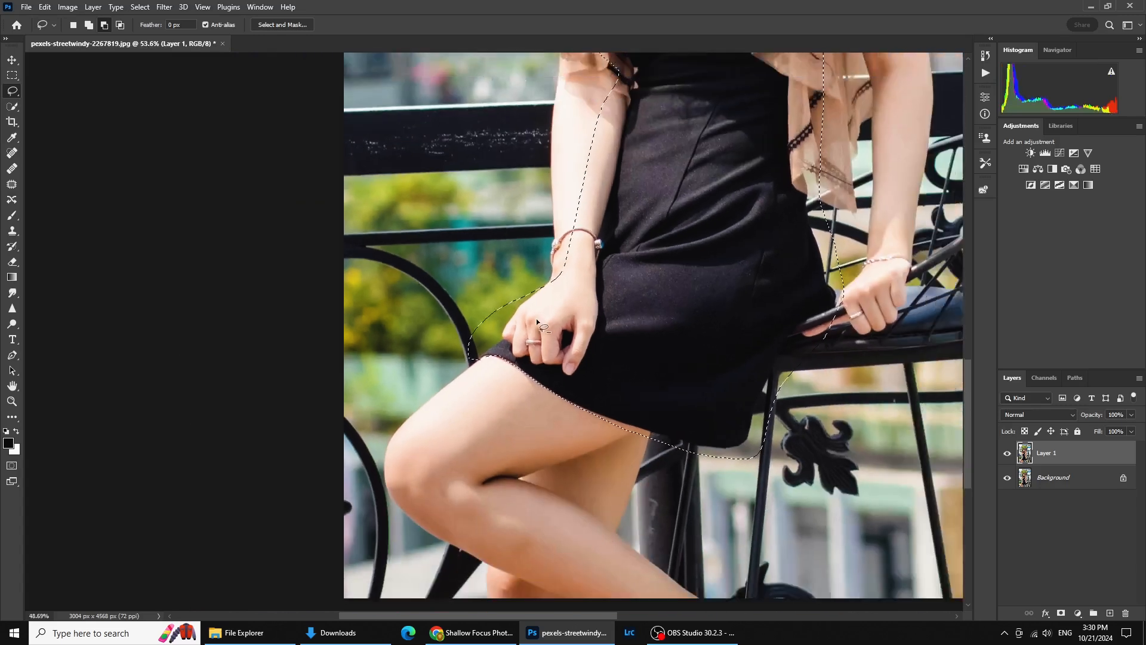
Copy the selected dress area to a new layer and hide Layer 1 and Background
{"action": "key", "text": "ctrl+j"}
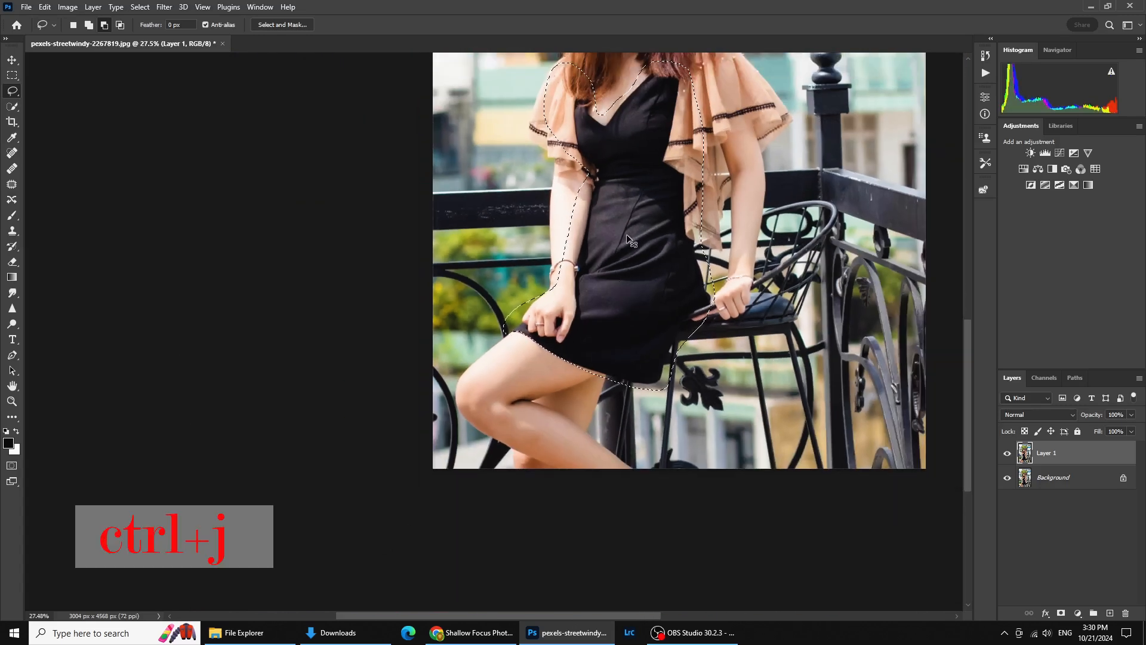
{"action": "left_click_drag", "start_coordinate": [566, 207], "coordinate": [486, 329]}
{"action": "left_click", "coordinate": [1007, 477]}
{"action": "left_click", "coordinate": [1008, 502]}
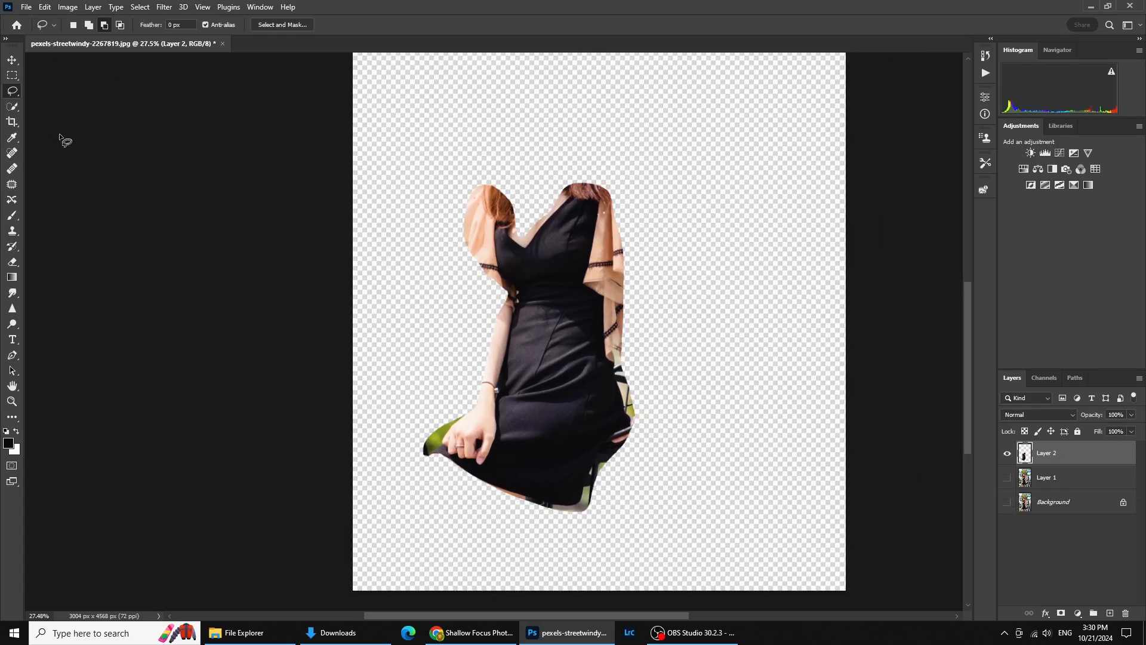
Select the black dress fabric on Layer 2 with the Quick Selection tool, from the neckline to the hem
{"action": "scroll", "coordinate": [535, 339], "scroll_direction": "up", "scroll_amount": 3}
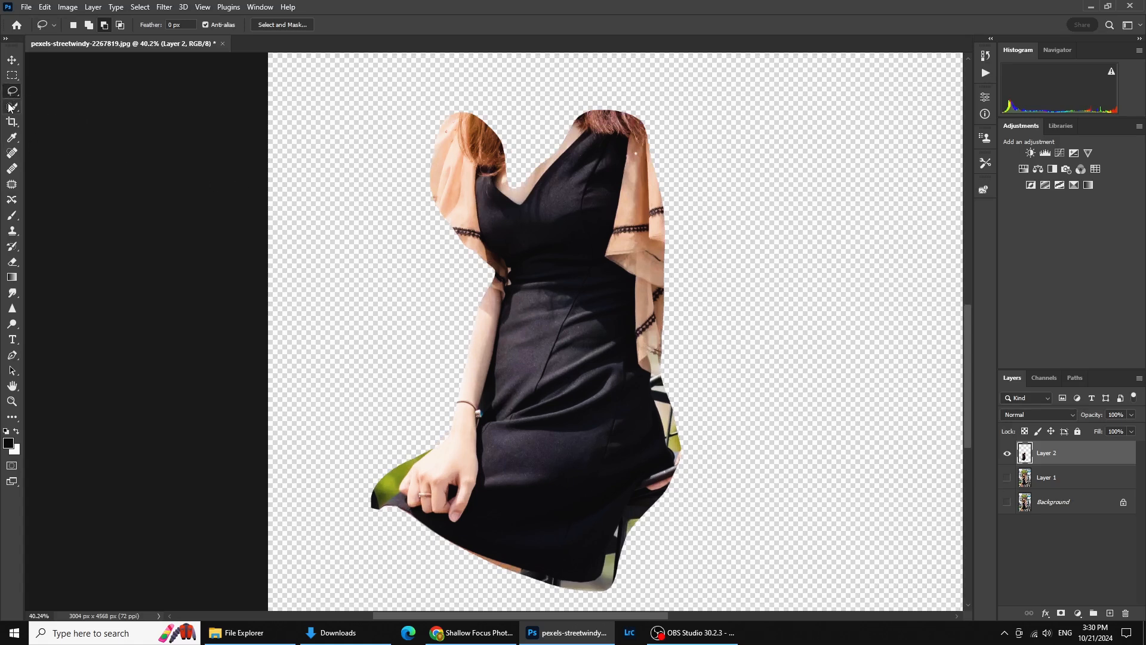
{"action": "left_click", "coordinate": [11, 106]}
{"action": "mouse_move", "coordinate": [460, 225]}
{"action": "left_mouse_down"}
{"action": "mouse_move", "coordinate": [511, 230]}
{"action": "mouse_move", "coordinate": [555, 274]}
{"action": "mouse_move", "coordinate": [557, 415]}
{"action": "mouse_move", "coordinate": [619, 400]}
{"action": "mouse_move", "coordinate": [581, 451]}
{"action": "mouse_move", "coordinate": [478, 496]}
{"action": "mouse_move", "coordinate": [435, 507]}
{"action": "mouse_move", "coordinate": [422, 481]}
{"action": "left_mouse_up"}
Delete the layer mask from Layer 3, keeping the dress cutout
{"action": "scroll", "coordinate": [422, 481], "scroll_direction": "up", "scroll_amount": 3}
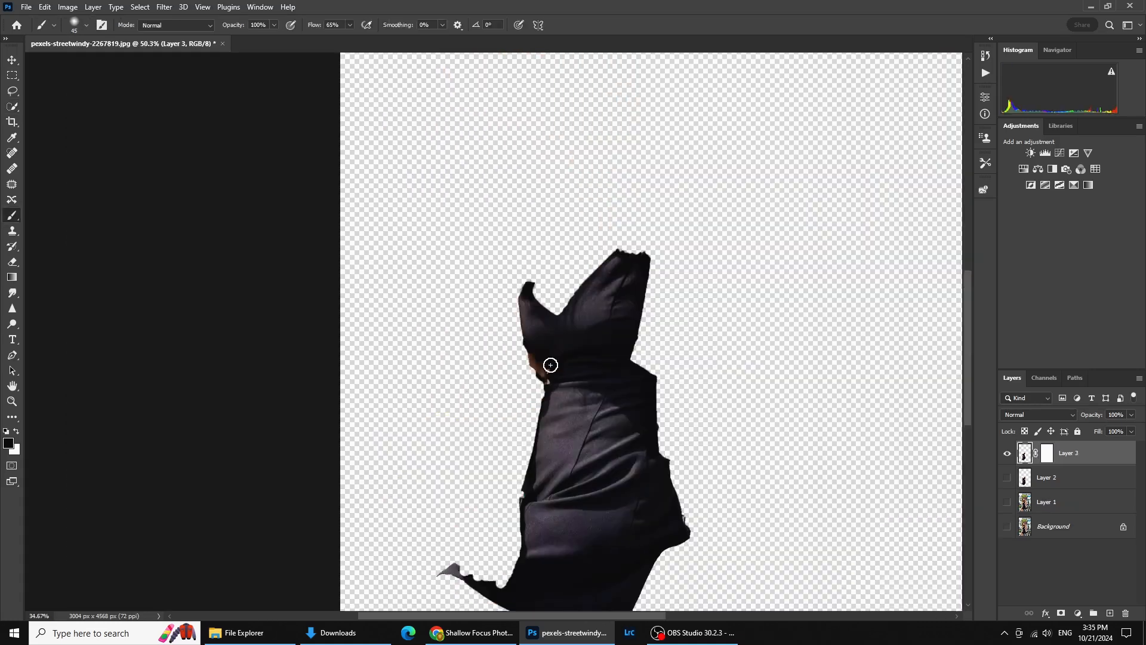
{"action": "scroll", "coordinate": [550, 365], "scroll_direction": "down", "scroll_amount": 3}
{"action": "scroll", "coordinate": [546, 353], "scroll_direction": "up", "scroll_amount": 2}
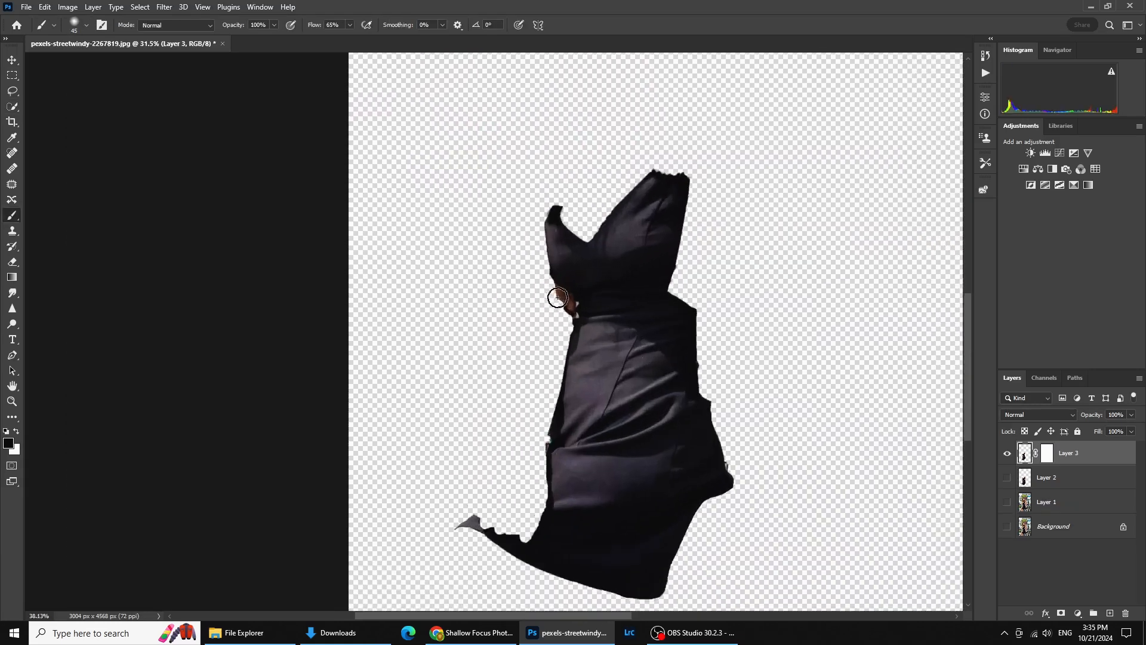
{"action": "scroll", "coordinate": [558, 298], "scroll_direction": "up", "scroll_amount": 5}
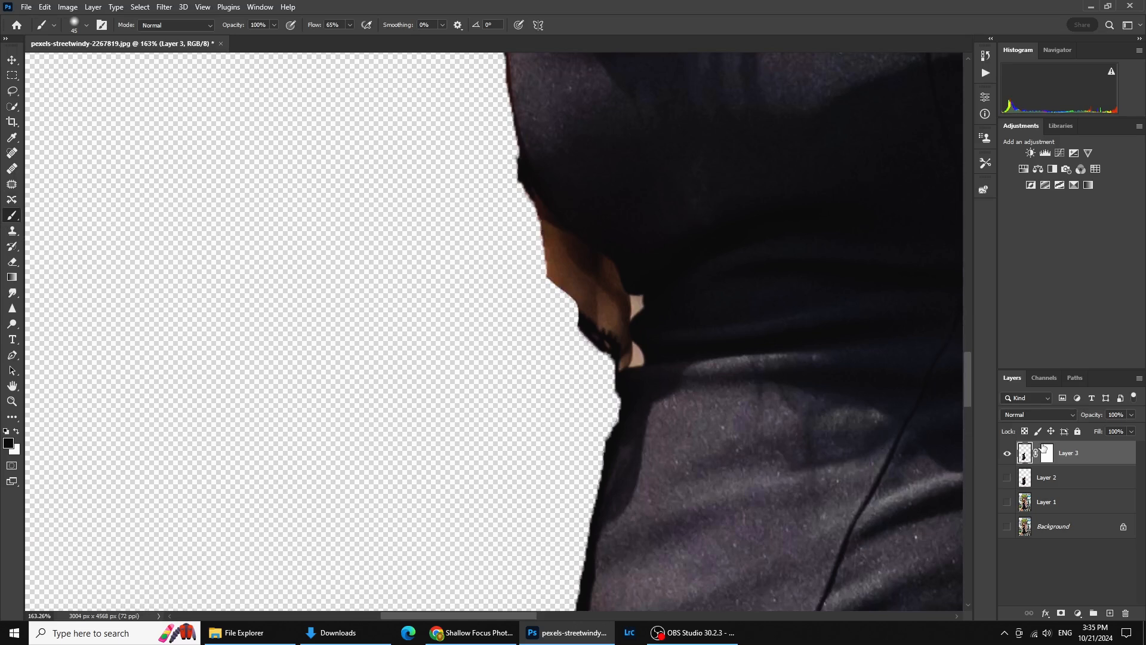
{"action": "left_click", "coordinate": [1046, 454]}
{"action": "key", "text": "Delete"}
{"action": "scroll", "coordinate": [567, 292], "scroll_direction": "down", "scroll_amount": 1}
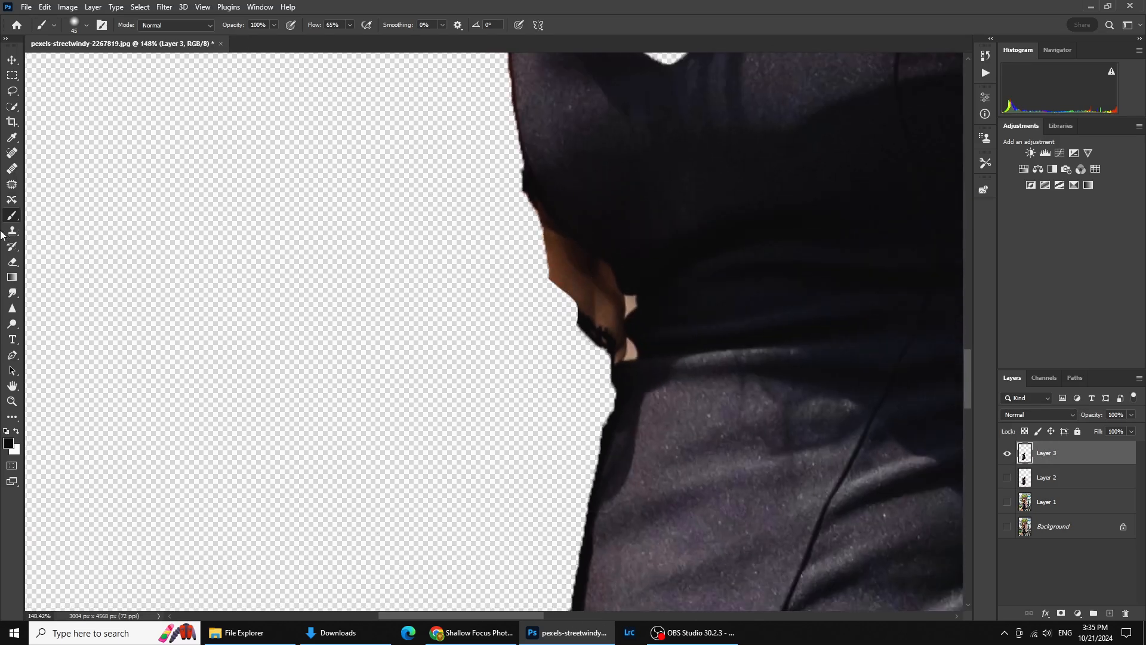
Lasso the leftover sleeve and skin area beside the dress's waist on Layer 3 and delete it
{"action": "left_click", "coordinate": [12, 90]}
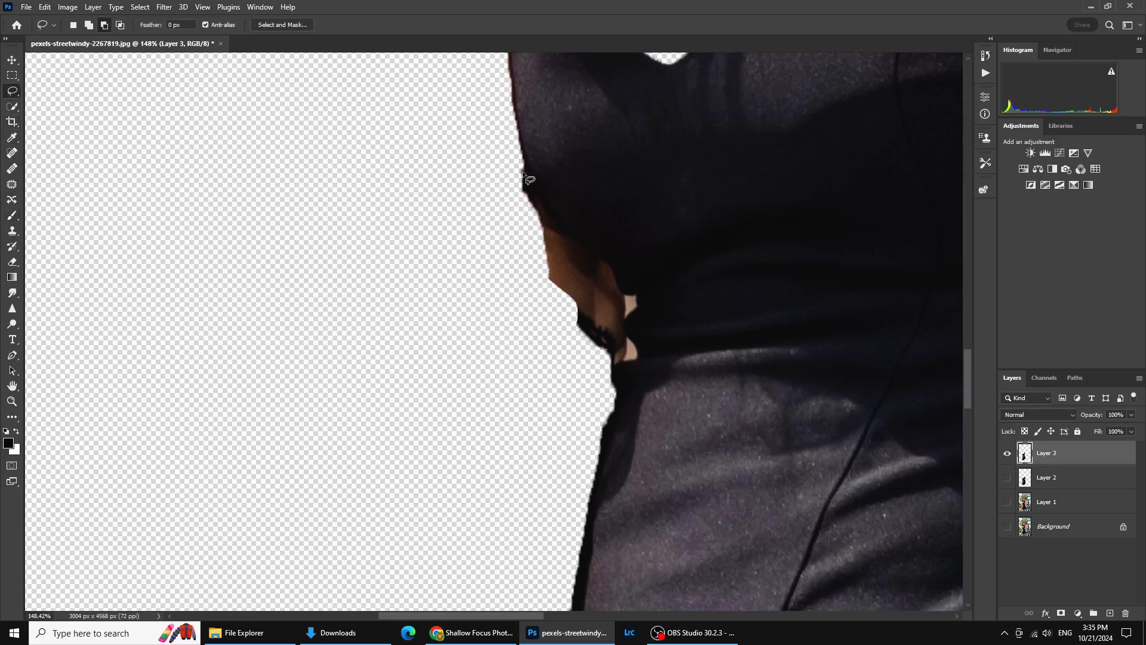
{"action": "mouse_move", "coordinate": [524, 173]}
{"action": "left_mouse_down"}
{"action": "mouse_move", "coordinate": [638, 298]}
{"action": "mouse_move", "coordinate": [625, 320]}
{"action": "mouse_move", "coordinate": [633, 359]}
{"action": "mouse_move", "coordinate": [564, 358]}
{"action": "left_mouse_up"}
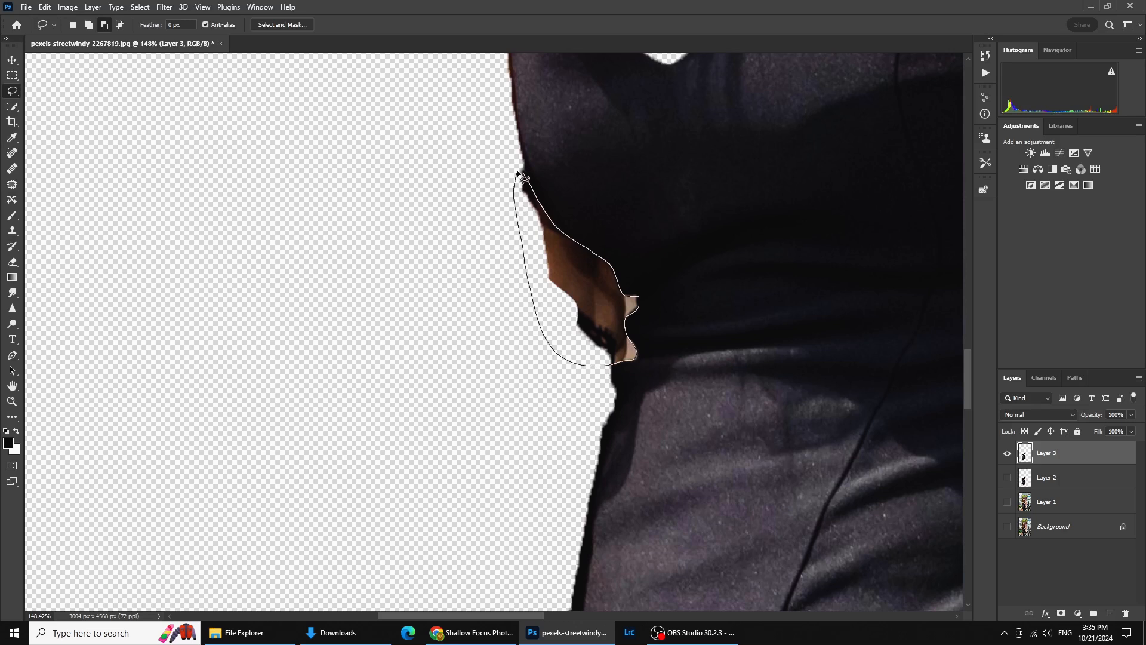
{"action": "left_click_drag", "start_coordinate": [524, 173], "coordinate": [524, 173]}
{"action": "scroll", "coordinate": [524, 173], "scroll_direction": "down", "scroll_amount": 1}
{"action": "key", "text": "Delete"}
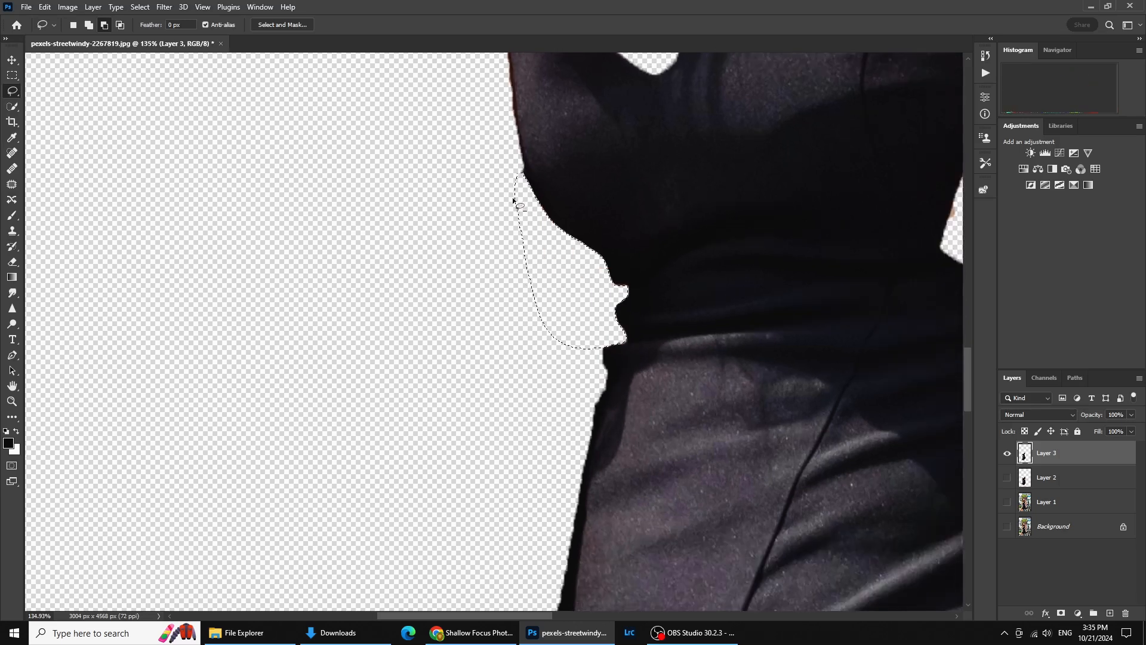
{"action": "scroll", "coordinate": [508, 238], "scroll_direction": "down", "scroll_amount": 5}
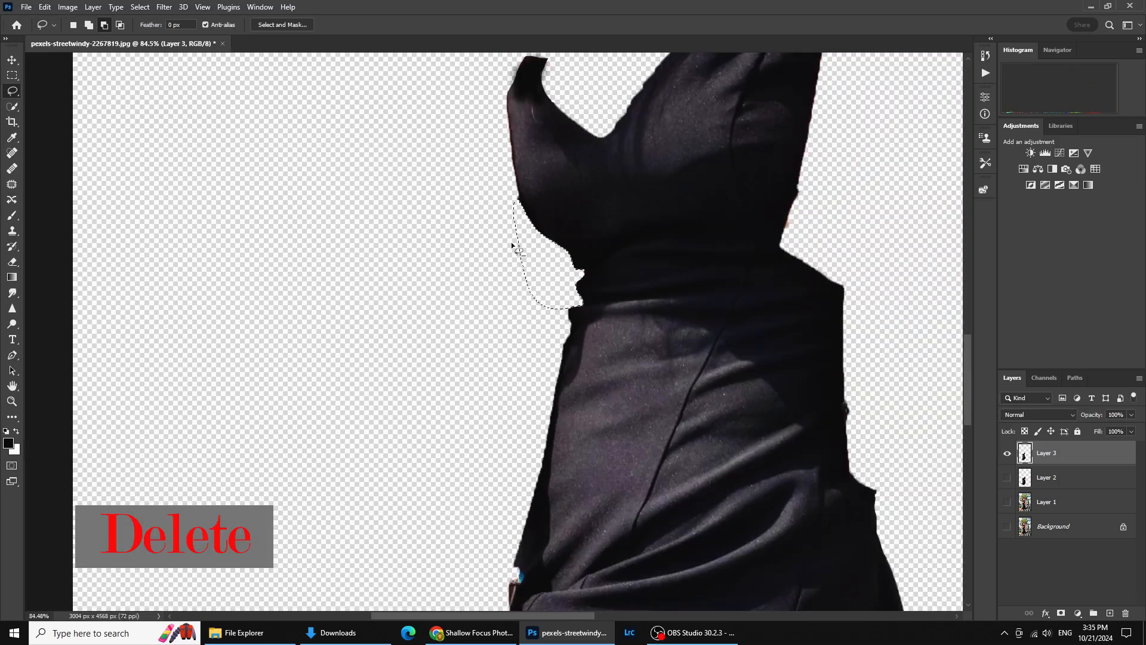
{"action": "scroll", "coordinate": [501, 245], "scroll_direction": "down", "scroll_amount": 10}
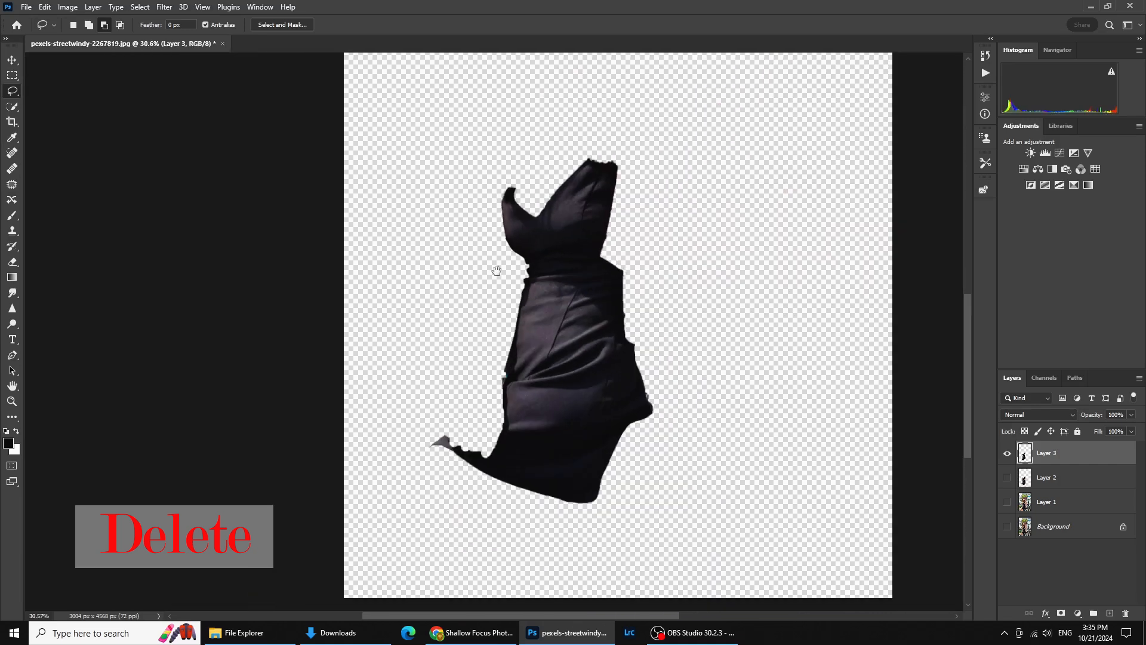
{"action": "scroll", "coordinate": [507, 322], "scroll_direction": "up", "scroll_amount": 10}
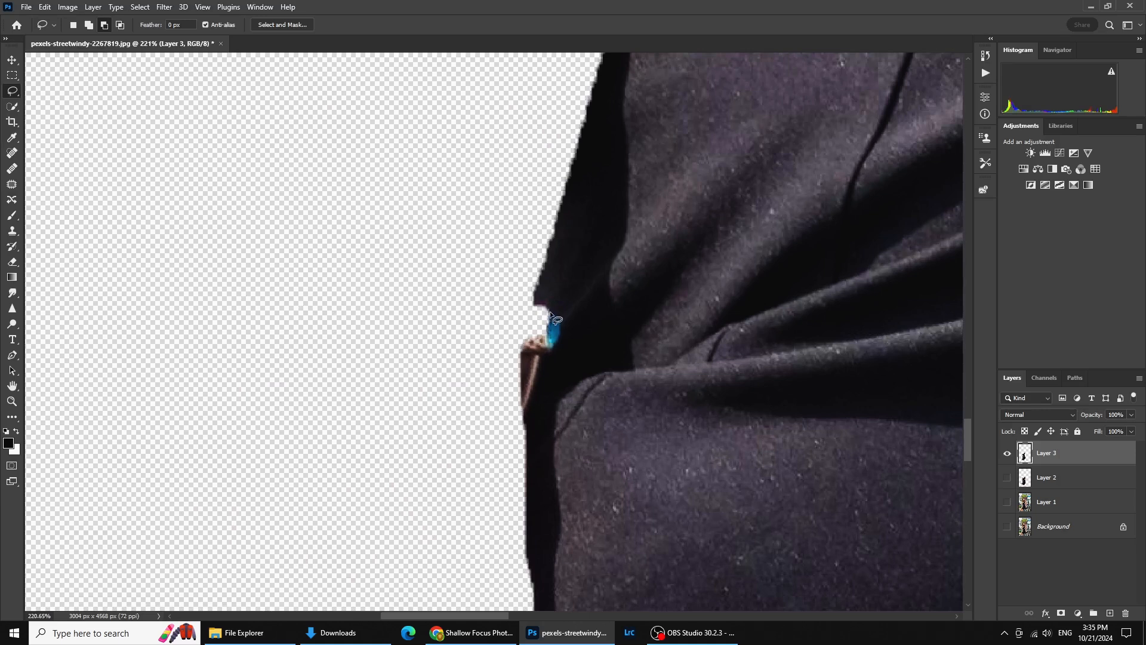
{"action": "mouse_move", "coordinate": [557, 330]}
{"action": "left_mouse_down"}
{"action": "mouse_move", "coordinate": [549, 313]}
{"action": "mouse_move", "coordinate": [556, 345]}
{"action": "mouse_move", "coordinate": [527, 406]}
{"action": "left_mouse_up"}
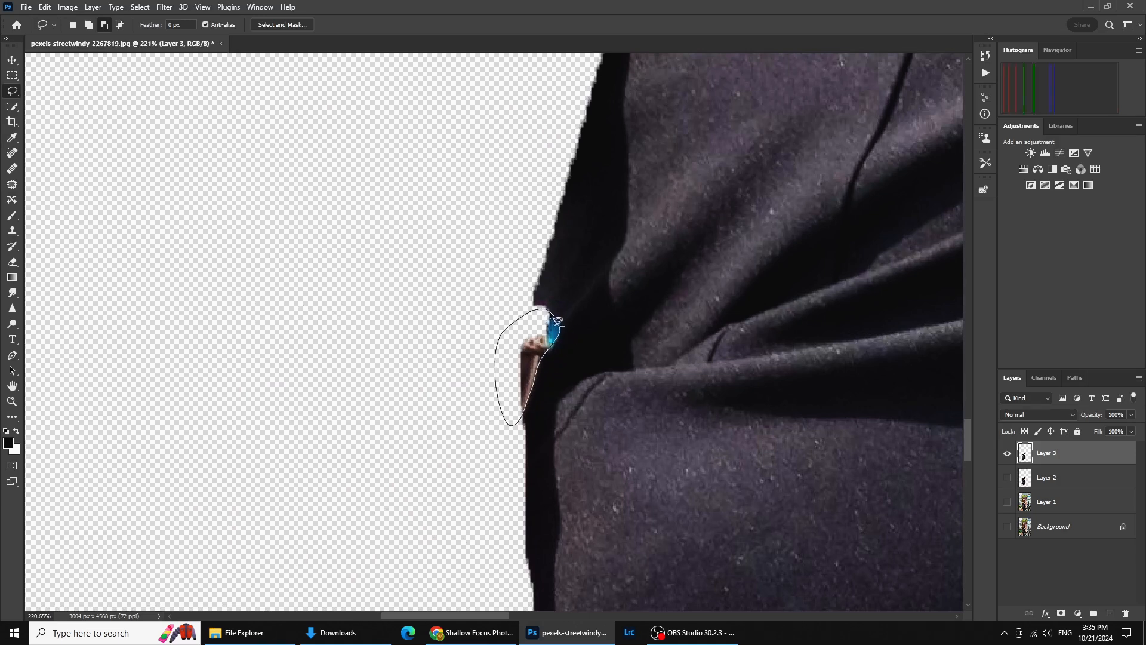
{"action": "left_click_drag", "start_coordinate": [550, 313], "coordinate": [550, 314]}
{"action": "left_click", "coordinate": [573, 236]}
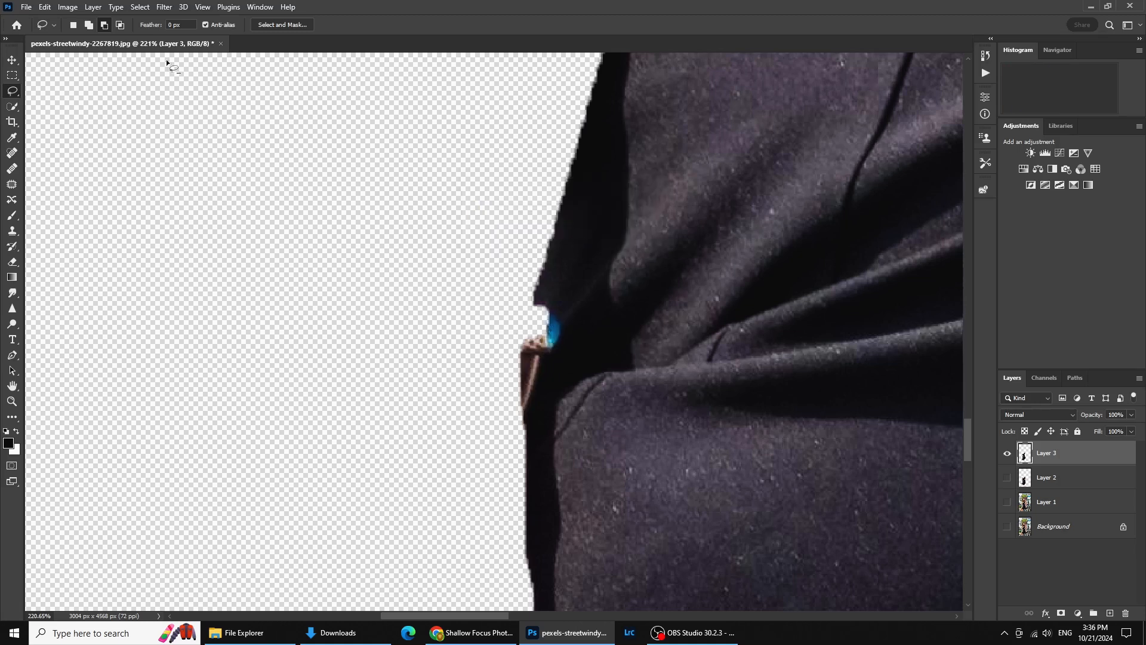
Set the Lasso to New selection, outline the leftover bracelet and blue spot at the dress's side edge, and delete them
{"action": "left_click", "coordinate": [74, 25]}
{"action": "mouse_move", "coordinate": [553, 315]}
{"action": "left_mouse_down"}
{"action": "mouse_move", "coordinate": [559, 332]}
{"action": "mouse_move", "coordinate": [536, 394]}
{"action": "mouse_move", "coordinate": [496, 443]}
{"action": "left_mouse_up"}
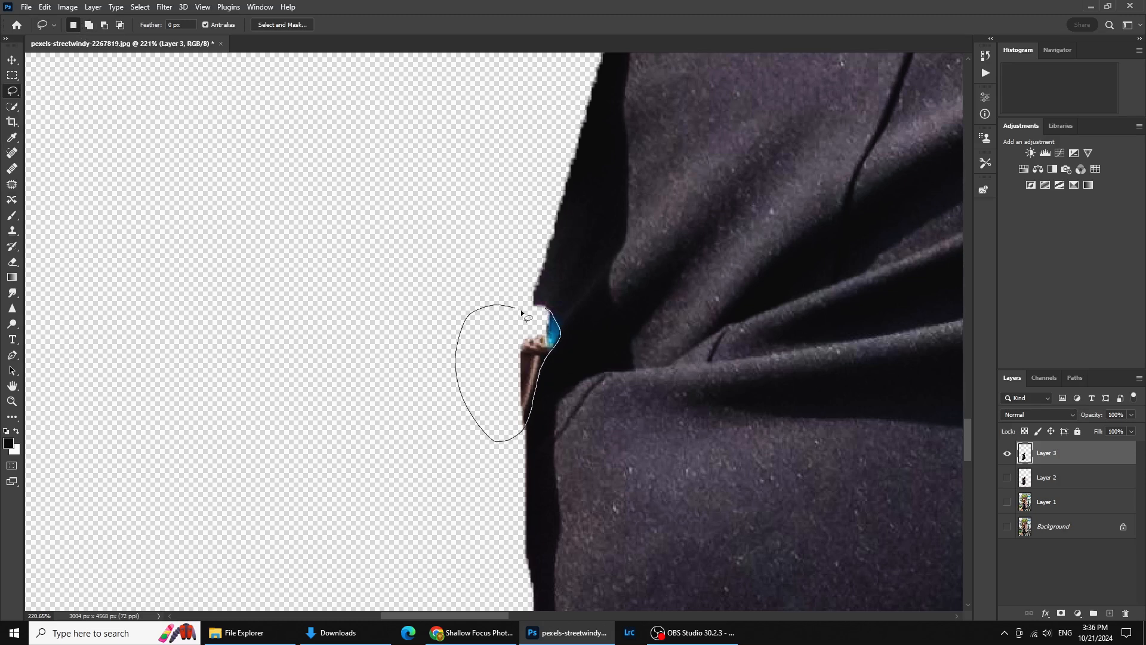
{"action": "left_click_drag", "start_coordinate": [546, 311], "coordinate": [547, 314]}
{"action": "key", "text": "Delete"}
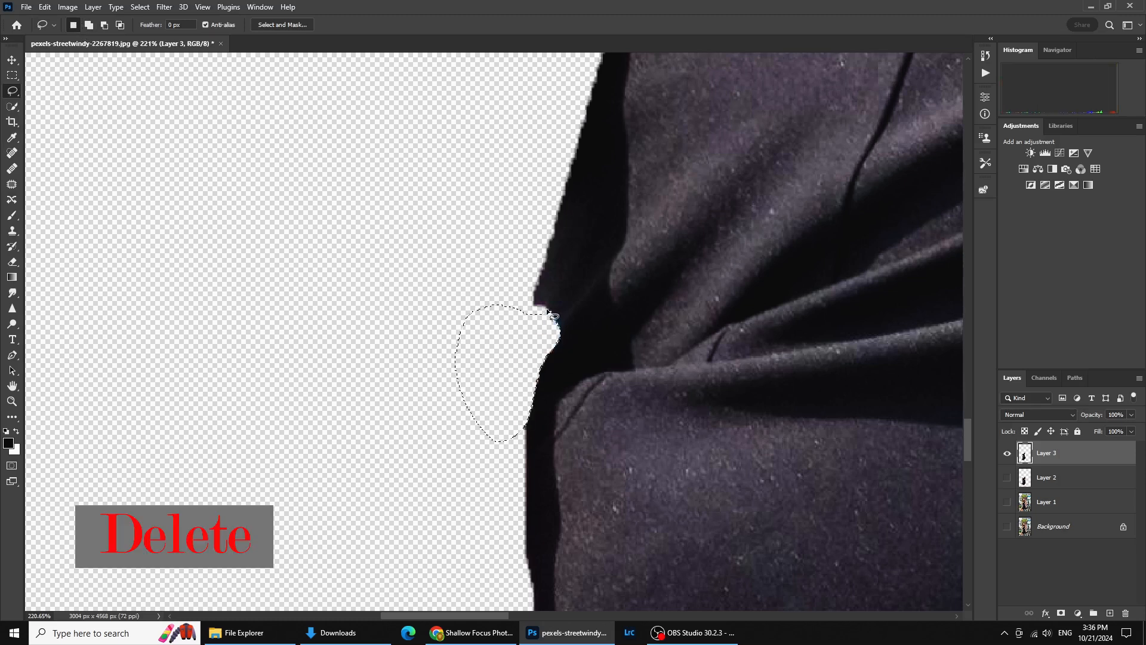
{"action": "scroll", "coordinate": [548, 316], "scroll_direction": "down", "scroll_amount": 5}
{"action": "scroll", "coordinate": [547, 318], "scroll_direction": "down", "scroll_amount": 5}
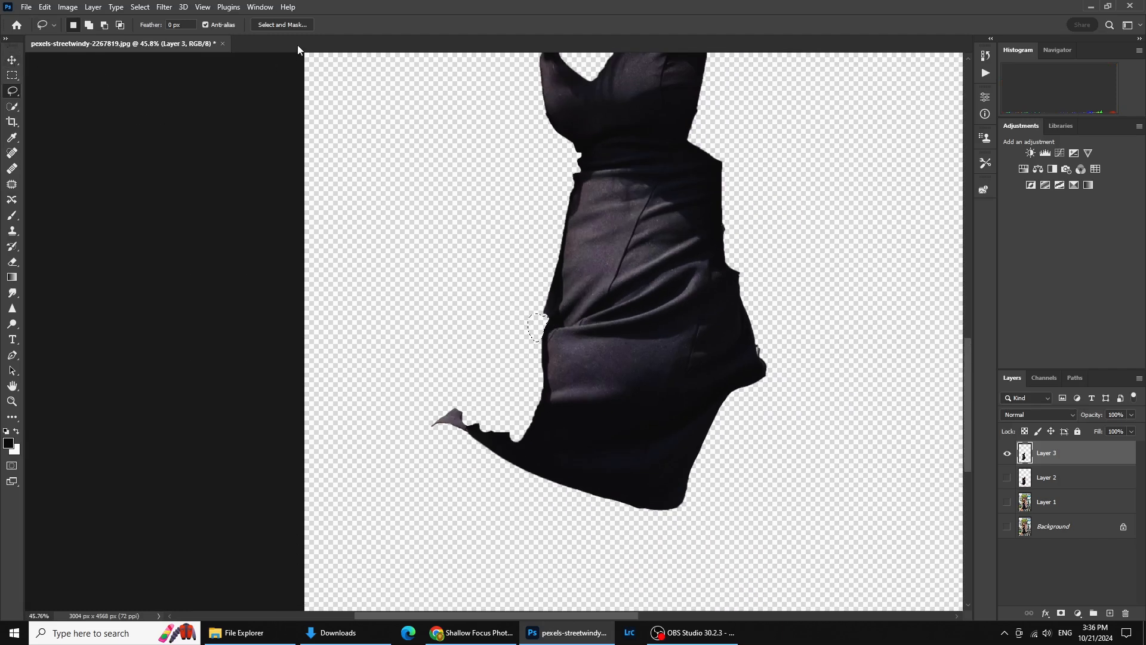
Delete Layer 2 and make Layer 1 visible
{"action": "left_click", "coordinate": [1053, 481]}
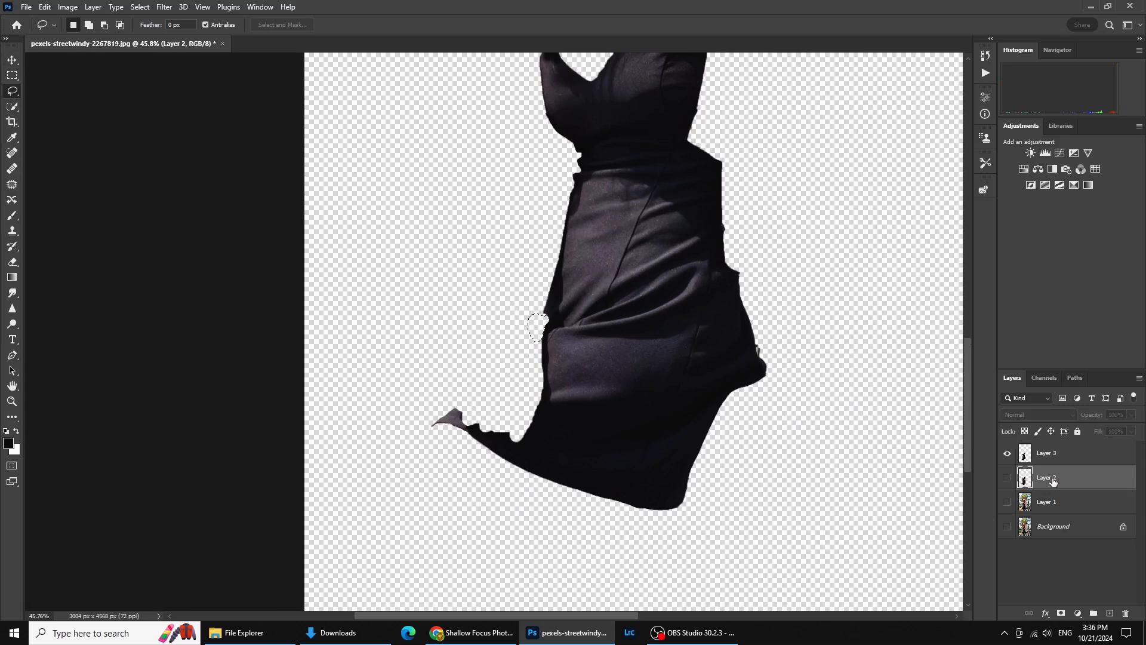
{"action": "left_click_drag", "start_coordinate": [1048, 480], "coordinate": [1125, 613]}
{"action": "left_click", "coordinate": [1007, 481]}
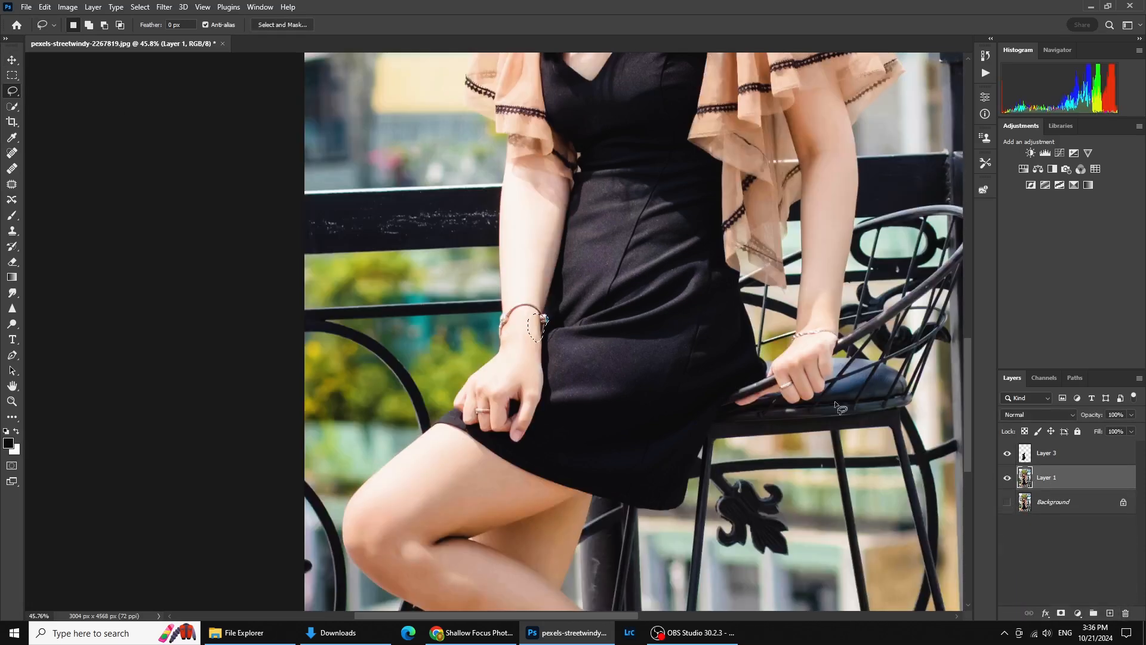
Select Layer 3 and make the Background layer visible
{"action": "scroll", "coordinate": [834, 400], "scroll_direction": "down", "scroll_amount": 5}
{"action": "left_click", "coordinate": [1044, 454]}
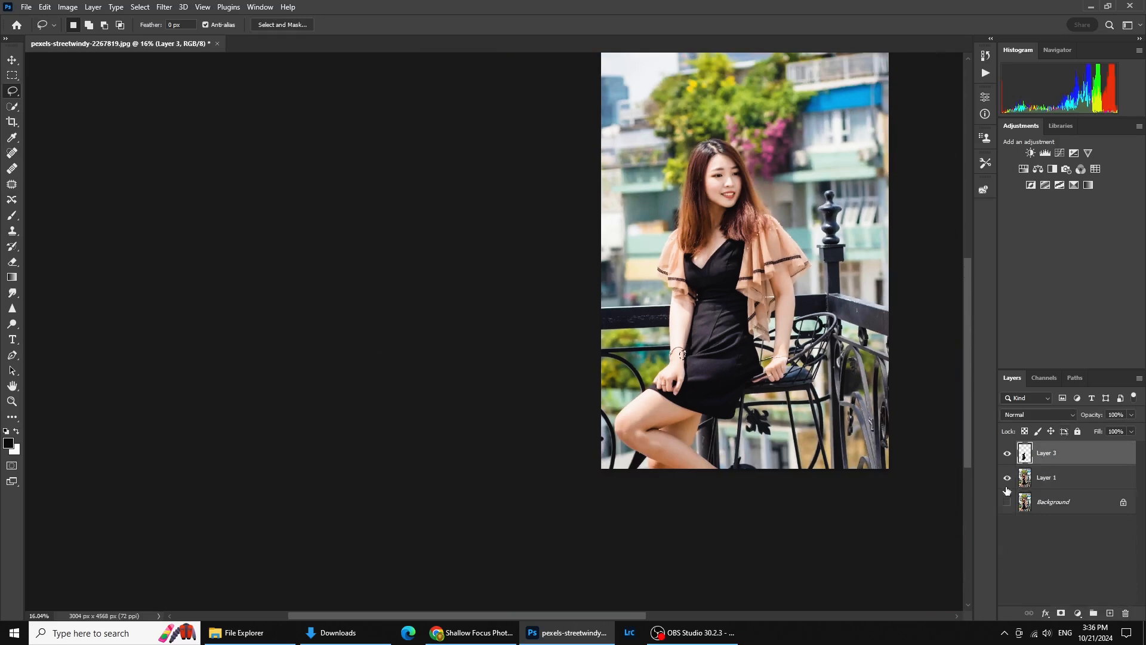
{"action": "left_click_drag", "start_coordinate": [717, 241], "coordinate": [480, 291]}
{"action": "scroll", "coordinate": [469, 284], "scroll_direction": "up", "scroll_amount": 4}
{"action": "scroll", "coordinate": [472, 284], "scroll_direction": "down", "scroll_amount": 4}
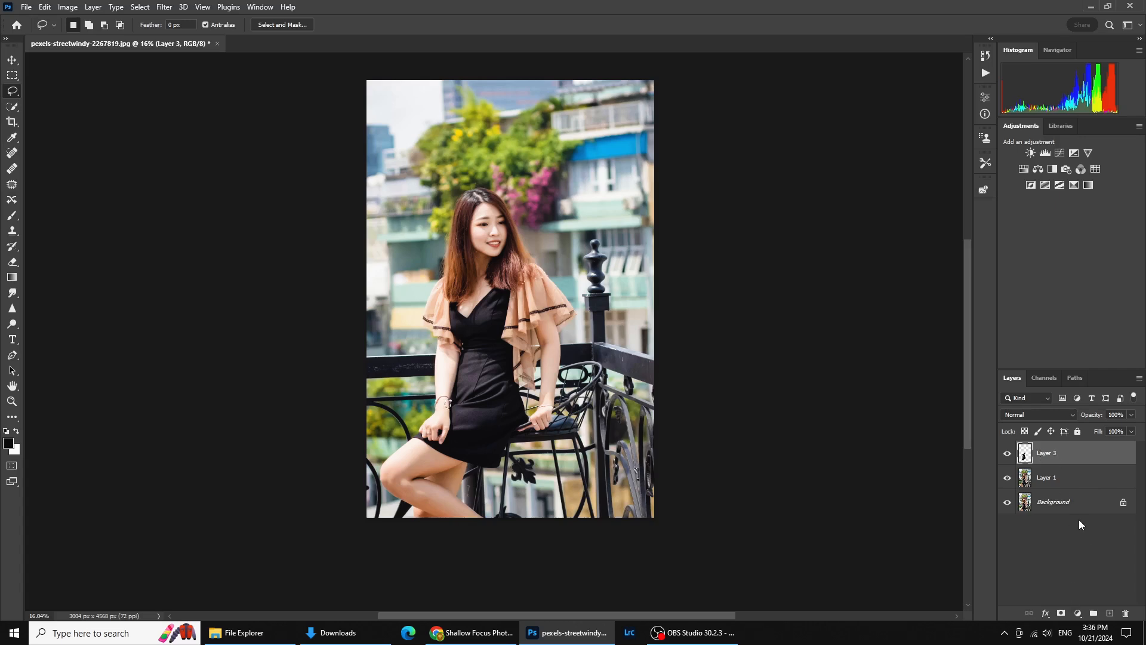
{"action": "left_click", "coordinate": [1078, 613]}
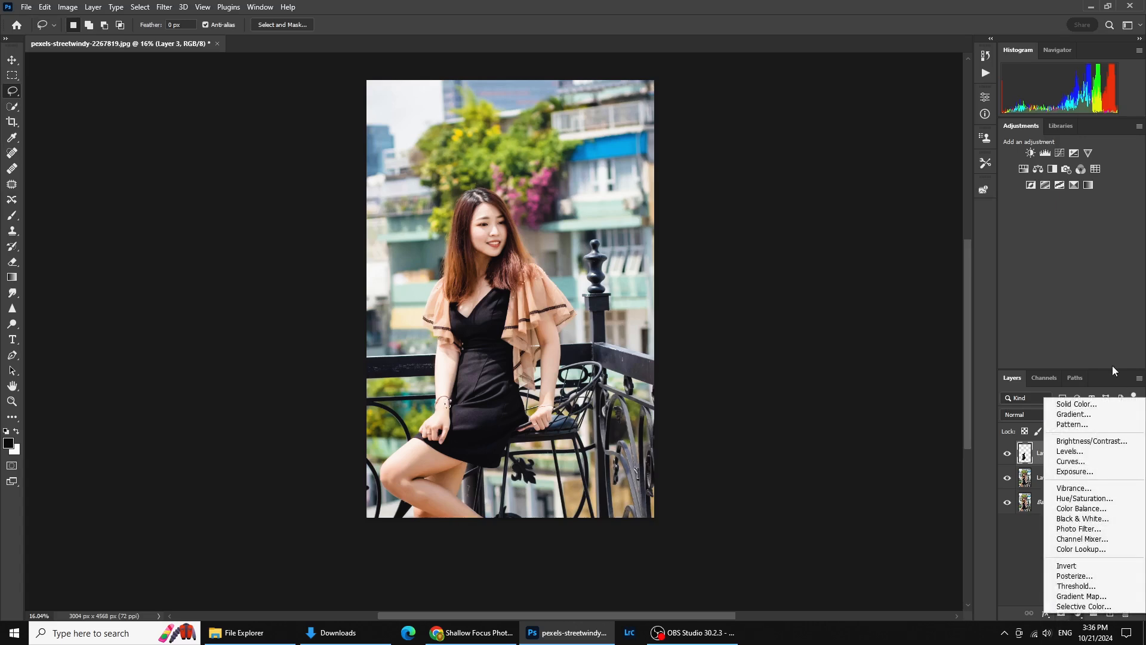
{"action": "left_click", "coordinate": [1083, 406]}
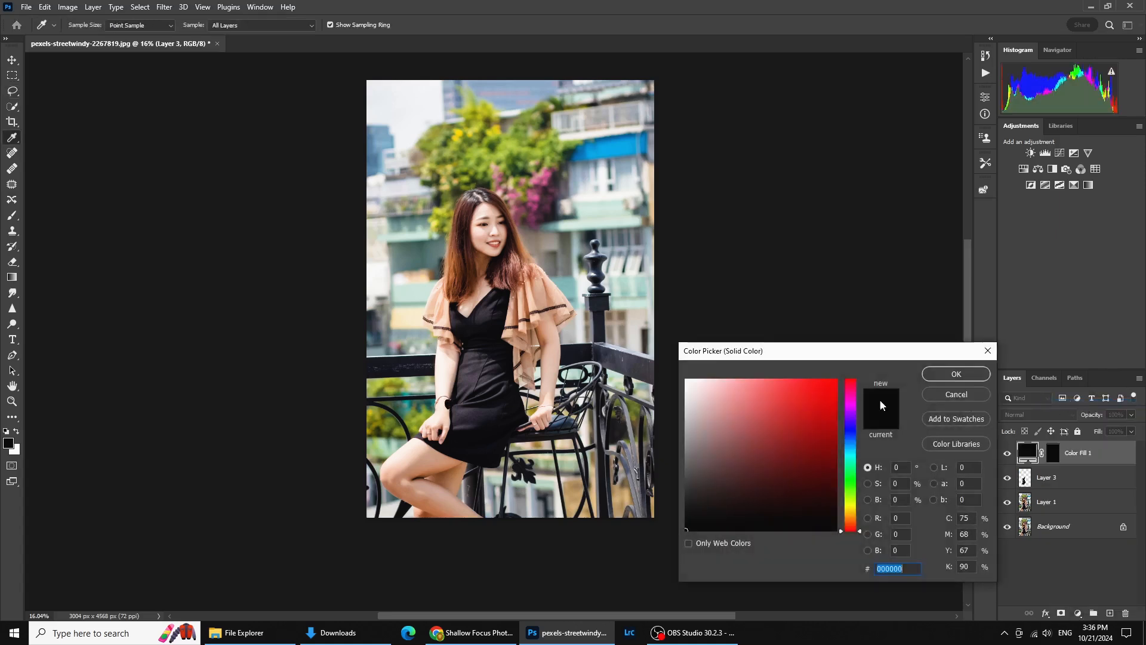
{"action": "left_click", "coordinate": [823, 383]}
{"action": "left_click_drag", "start_coordinate": [761, 409], "coordinate": [783, 393]}
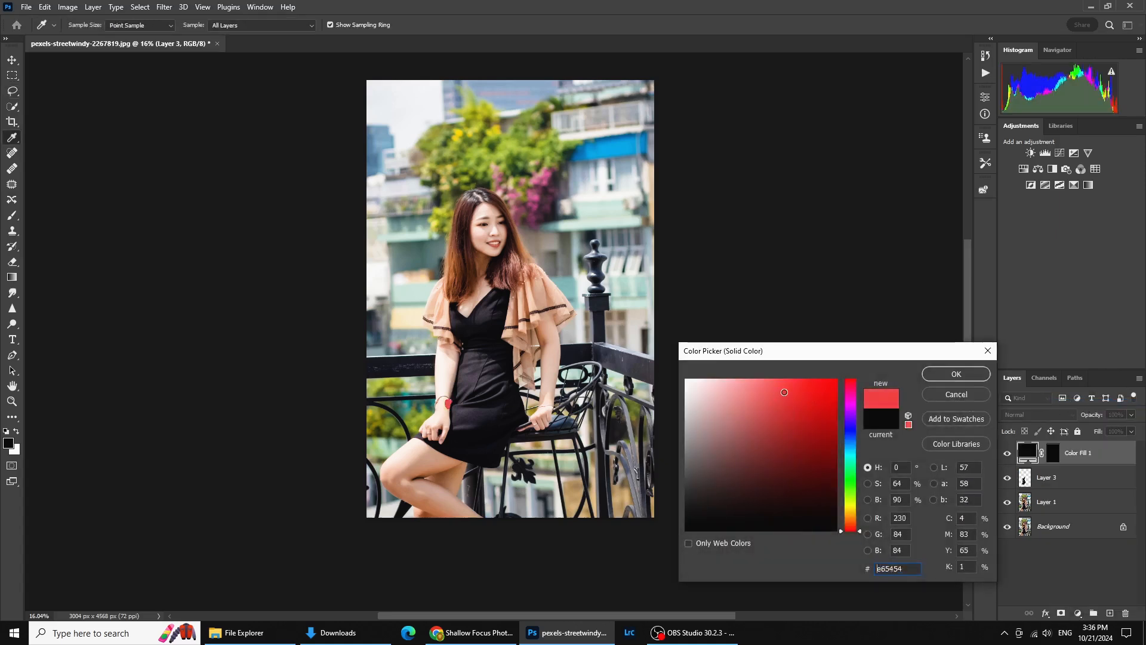
{"action": "left_click", "coordinate": [988, 351]}
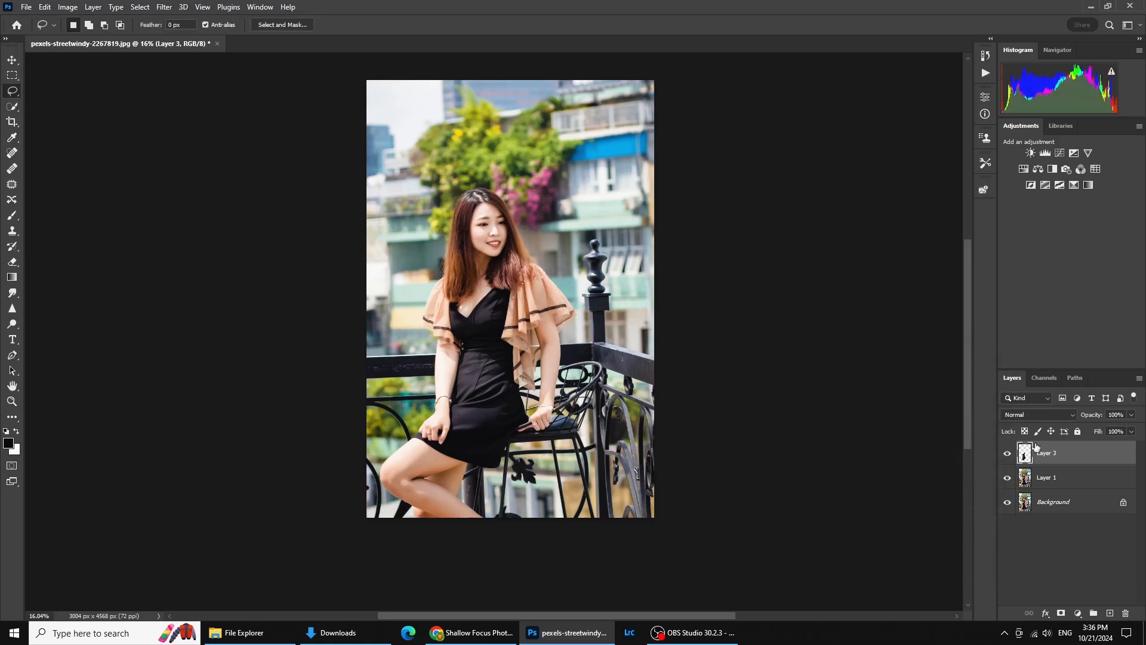
Add a Solid Color fill layer in red #fa1010 above Layer 3 and clip it to the dress on Layer 3
{"action": "left_click", "coordinate": [1075, 615]}
{"action": "left_click", "coordinate": [1094, 405]}
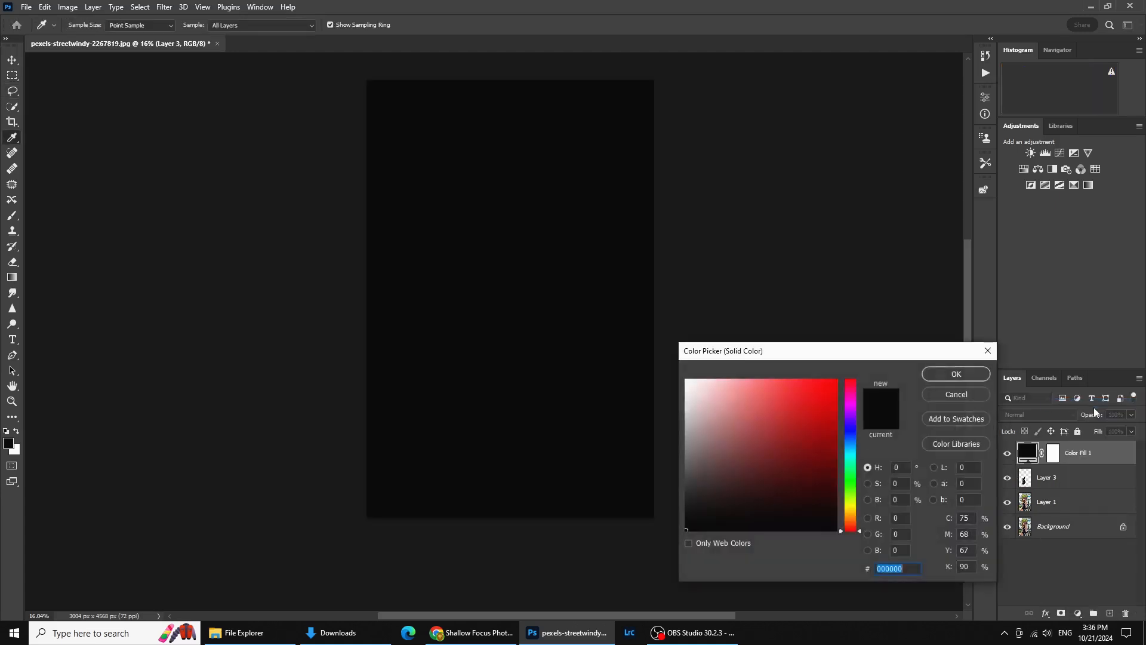
{"action": "left_click_drag", "start_coordinate": [766, 394], "coordinate": [829, 381]}
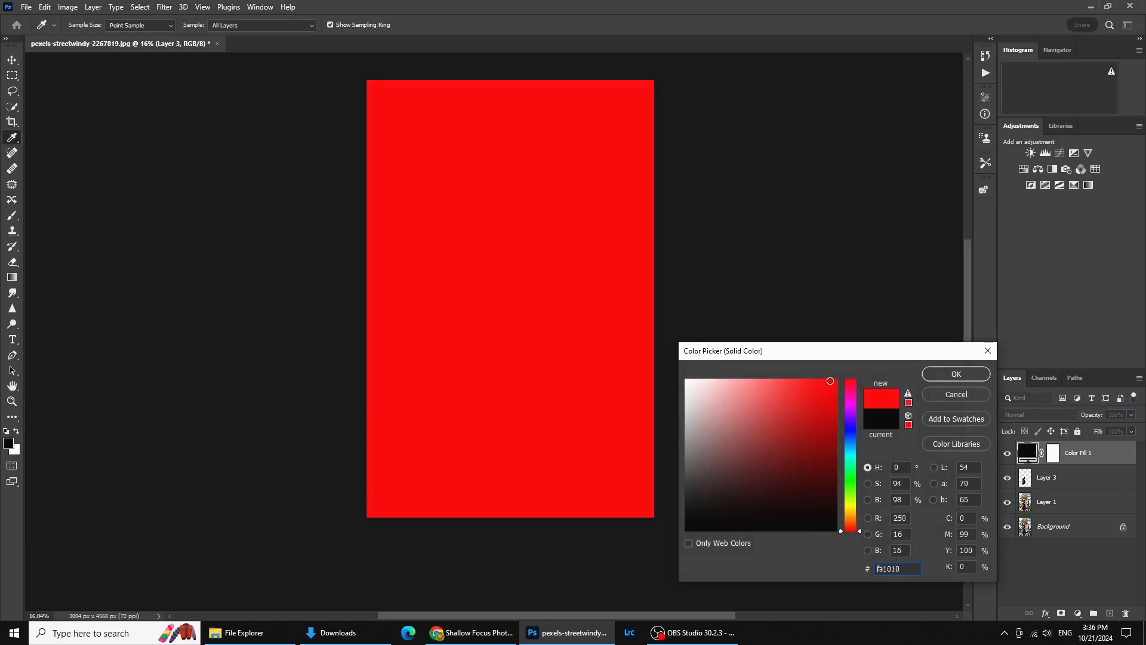
{"action": "left_click", "coordinate": [941, 370]}
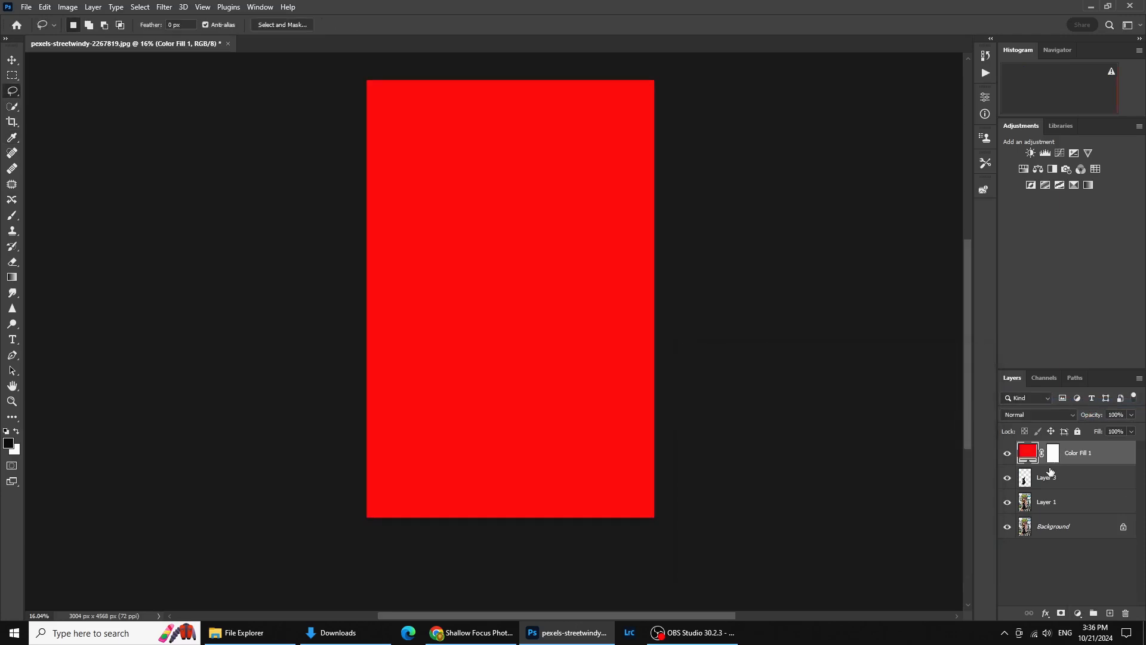
{"action": "left_click", "coordinate": [1029, 465], "text": "alt"}
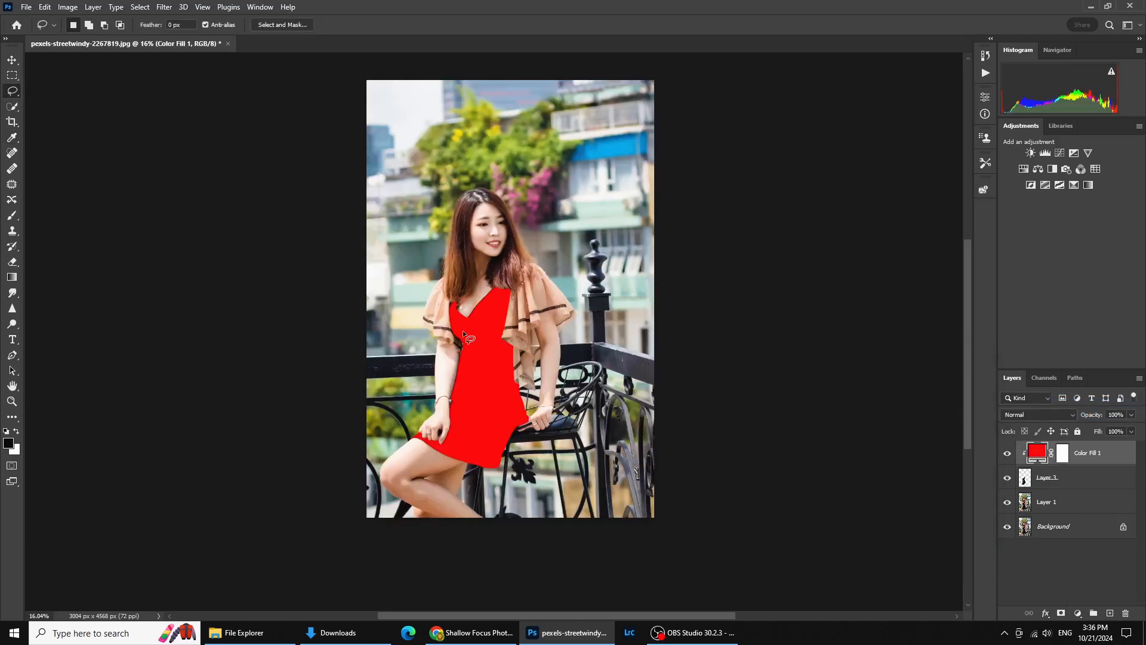
{"action": "scroll", "coordinate": [462, 340], "scroll_direction": "up", "scroll_amount": 4}
{"action": "scroll", "coordinate": [485, 310], "scroll_direction": "down", "scroll_amount": 2}
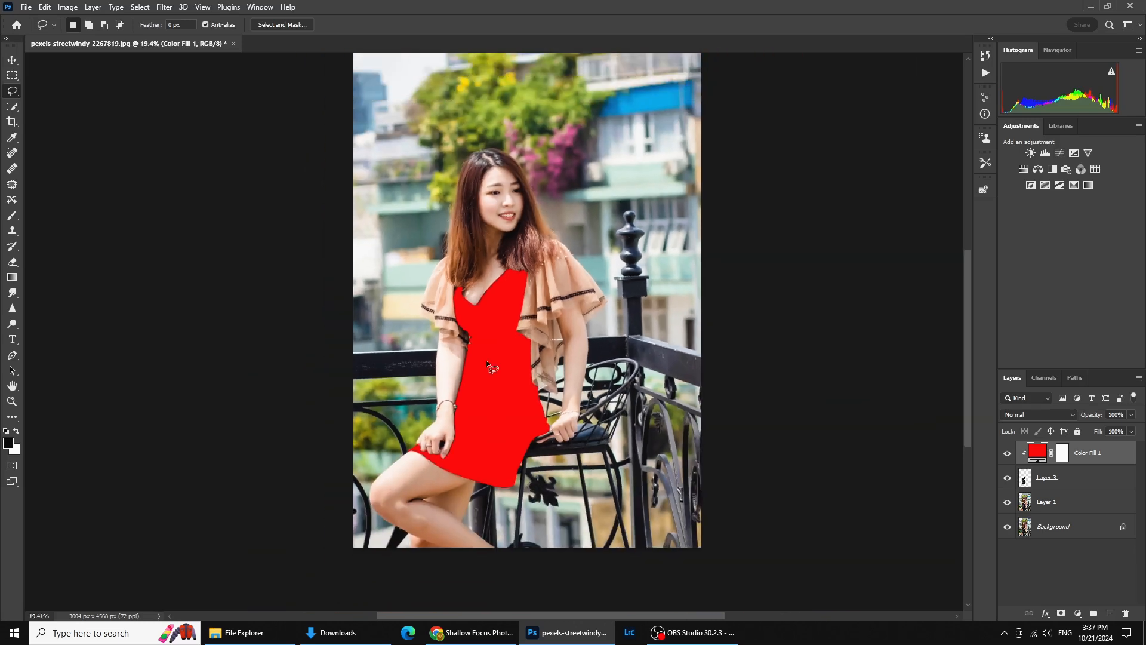
{"action": "left_click_drag", "start_coordinate": [491, 339], "coordinate": [499, 326]}
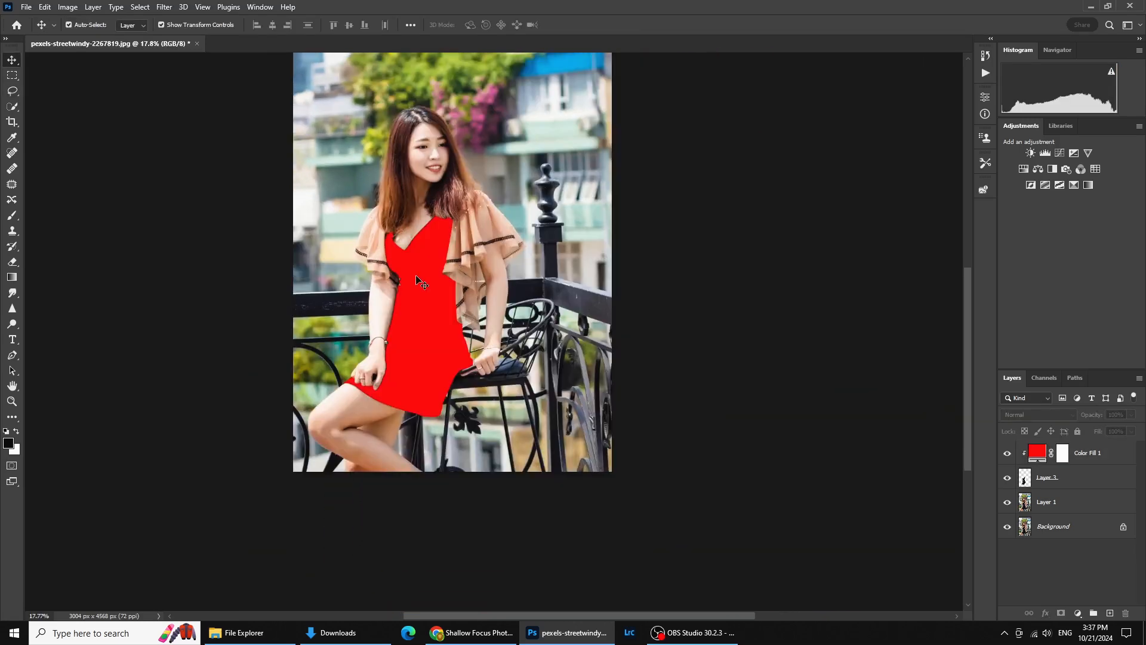
{"action": "scroll", "coordinate": [416, 277], "scroll_direction": "up", "scroll_amount": 4}
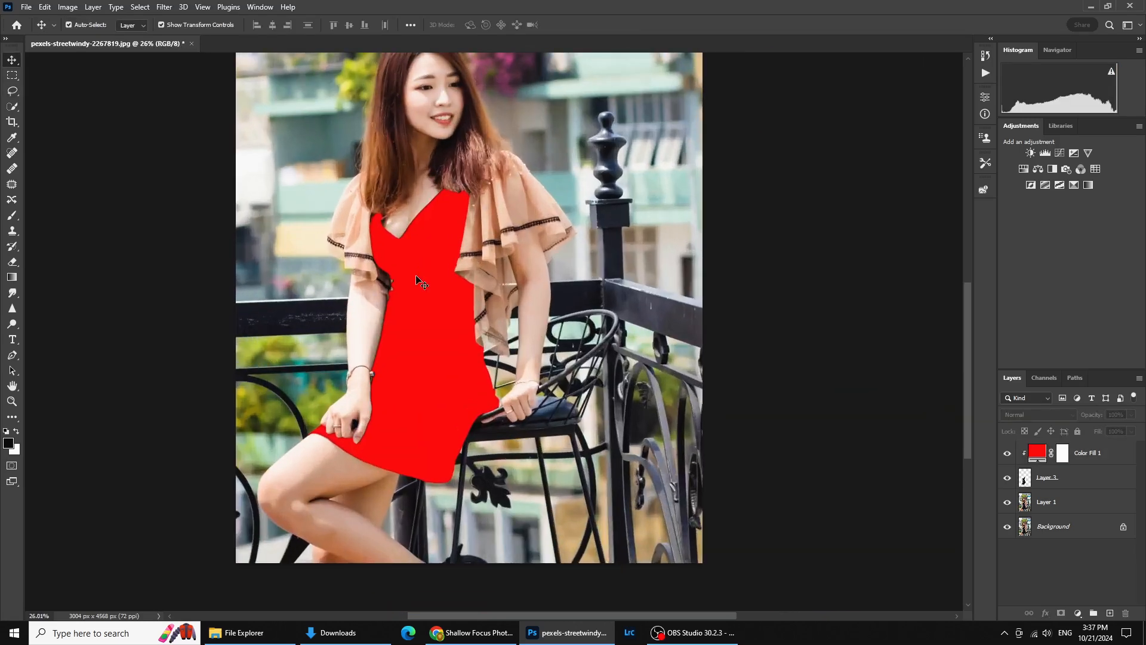
Delete the red fill layer clipped to Layer 3
{"action": "left_click", "coordinate": [1102, 449]}
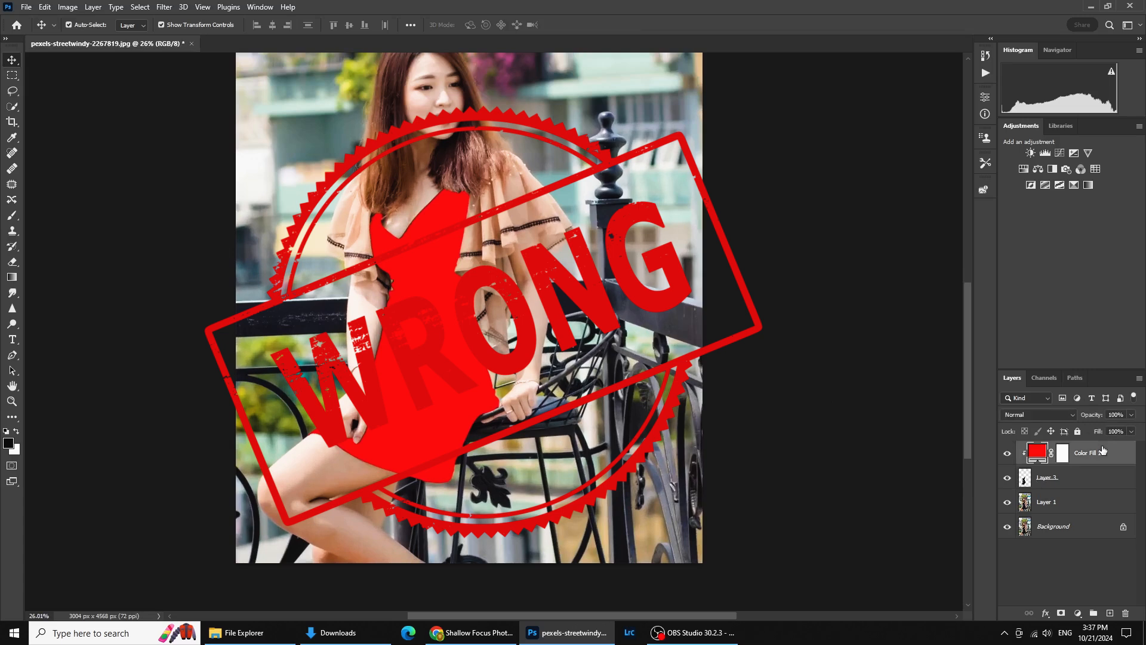
{"action": "key", "text": "ctrl+Delete"}
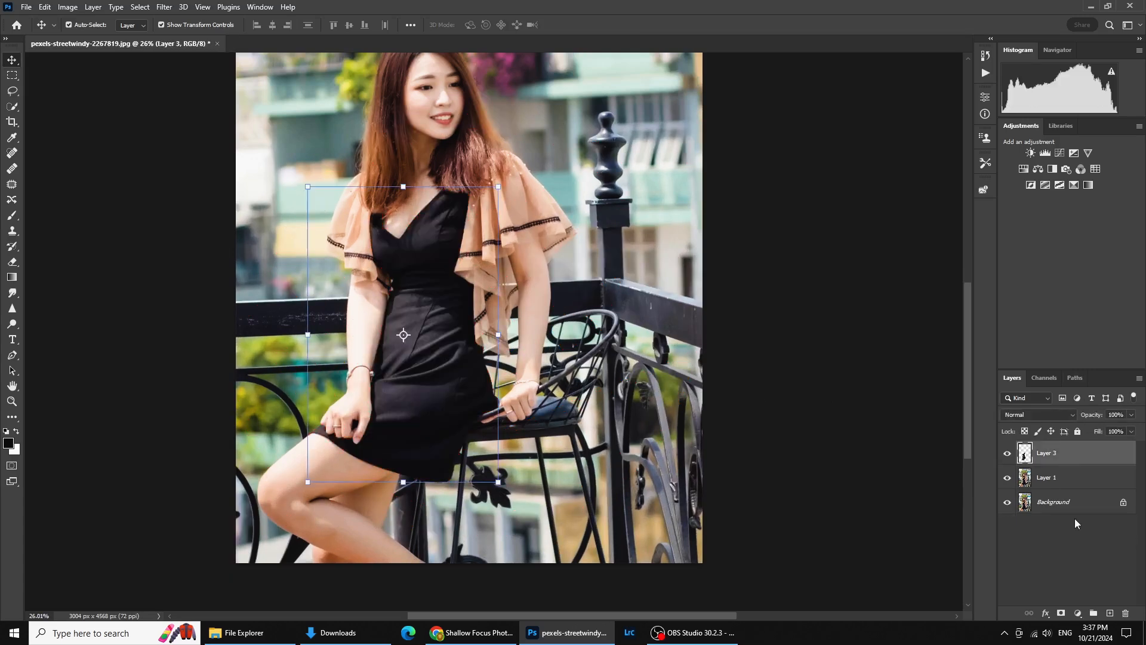
{"action": "left_click", "coordinate": [1080, 613]}
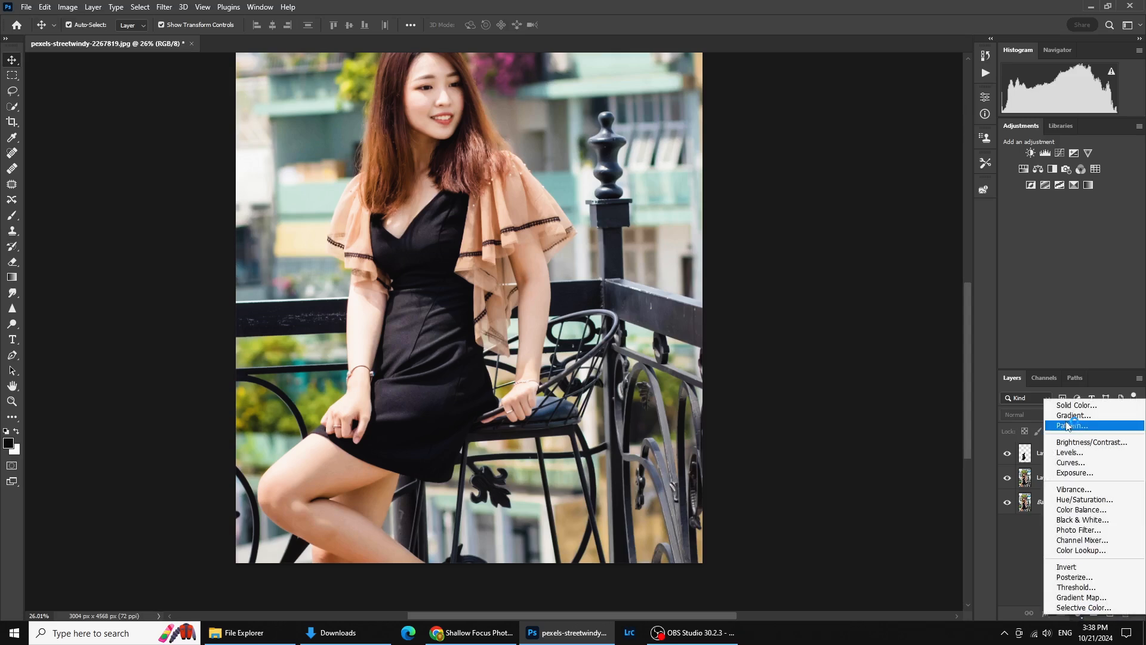
{"action": "left_click", "coordinate": [1032, 555]}
{"action": "left_click", "coordinate": [1082, 614]}
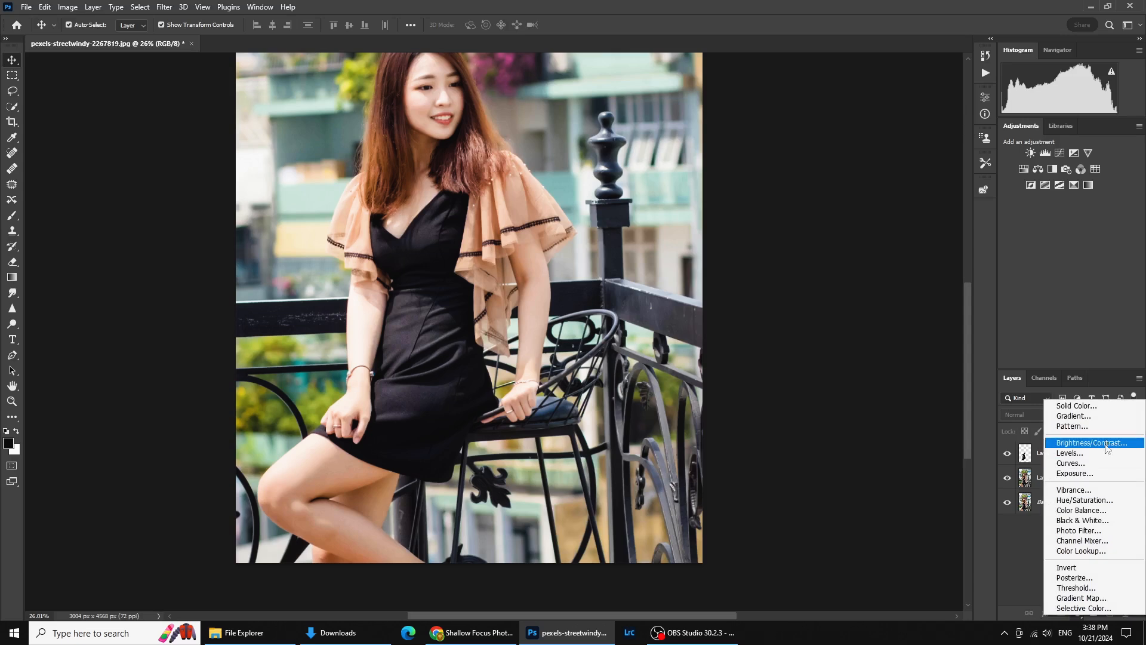
{"action": "left_click", "coordinate": [1101, 409]}
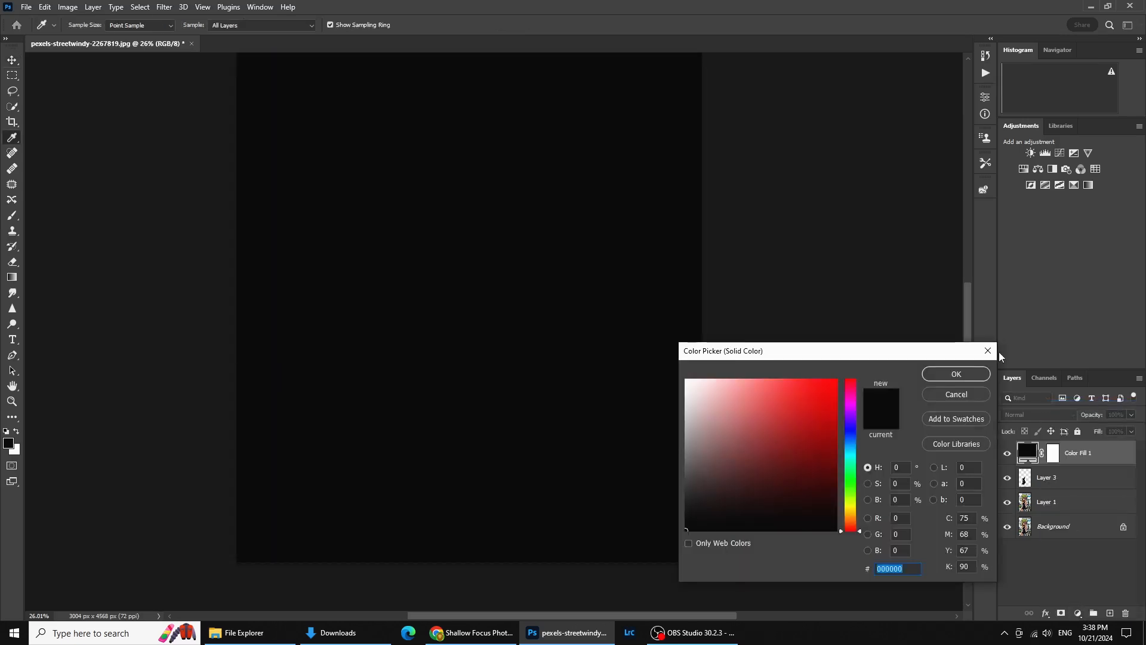
{"action": "left_click", "coordinate": [992, 354]}
Add a red Color Overlay effect to Layer 3 with Overlay blend mode at 100% opacity
{"action": "left_click", "coordinate": [1070, 454]}
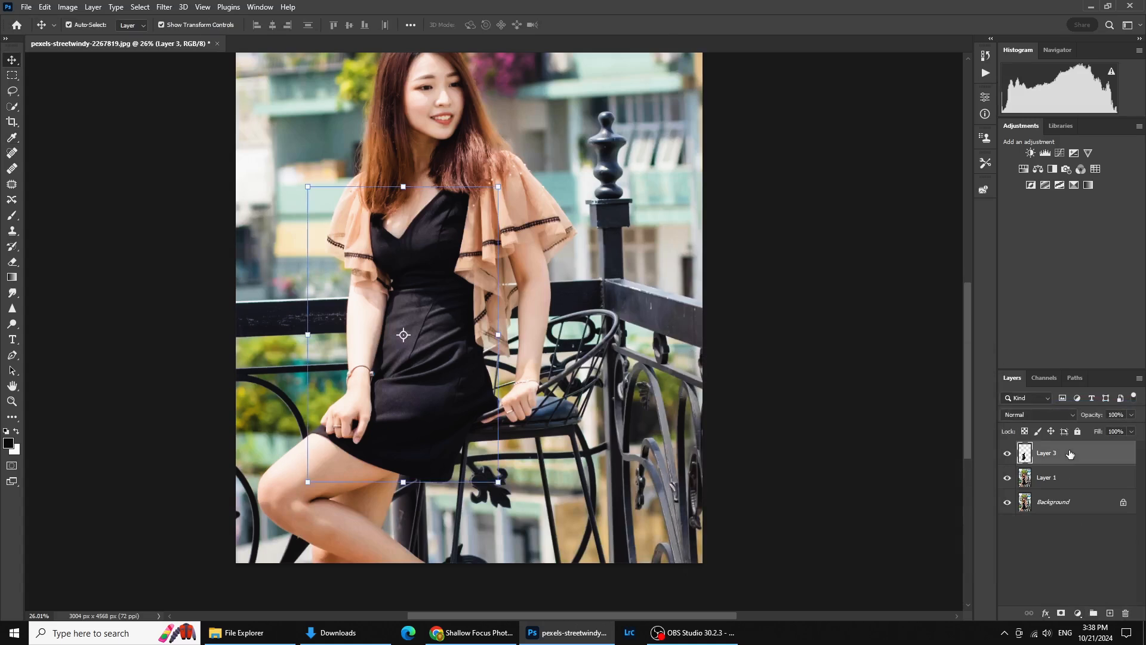
{"action": "right_click", "coordinate": [1070, 454]}
{"action": "left_click", "coordinate": [931, 120]}
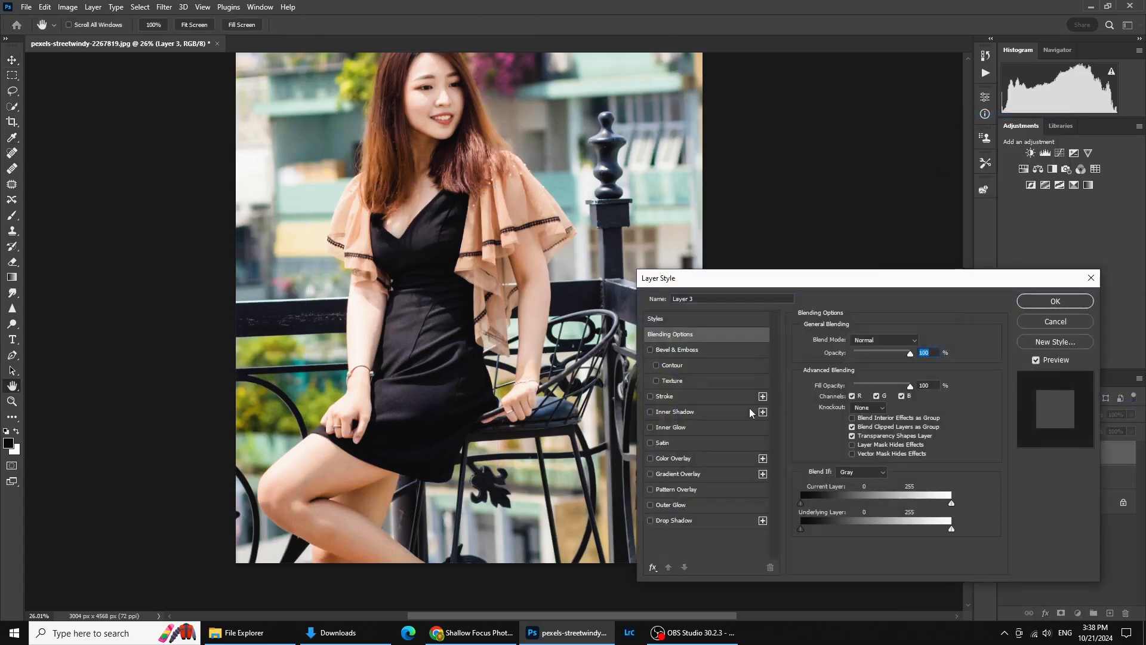
{"action": "left_click", "coordinate": [651, 459]}
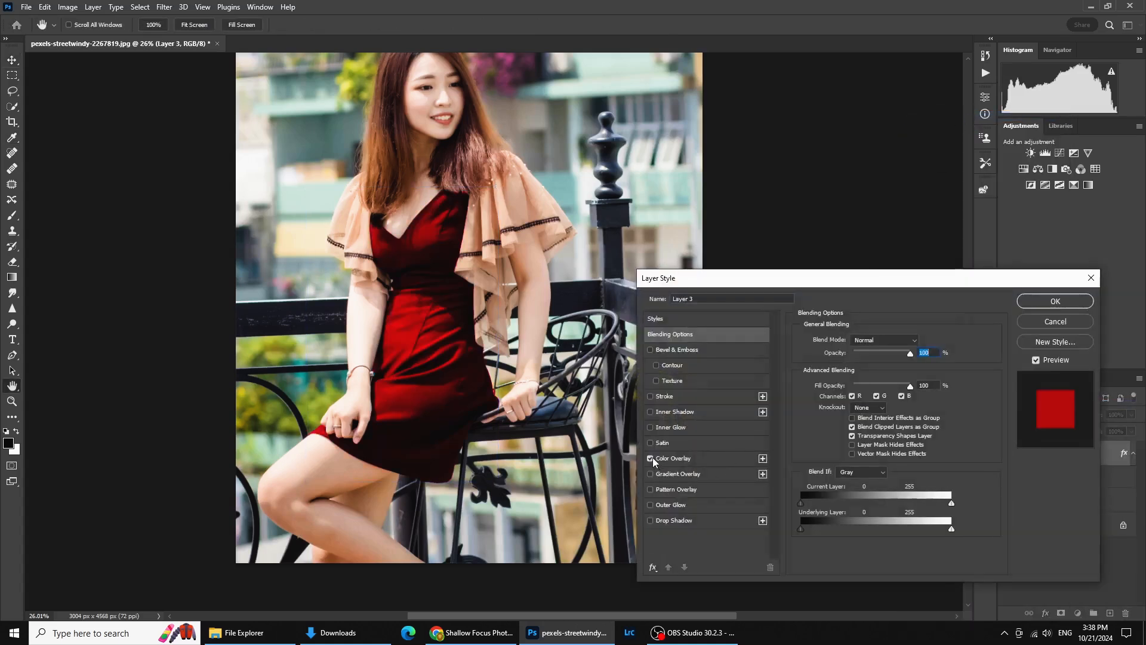
{"action": "left_click", "coordinate": [686, 457]}
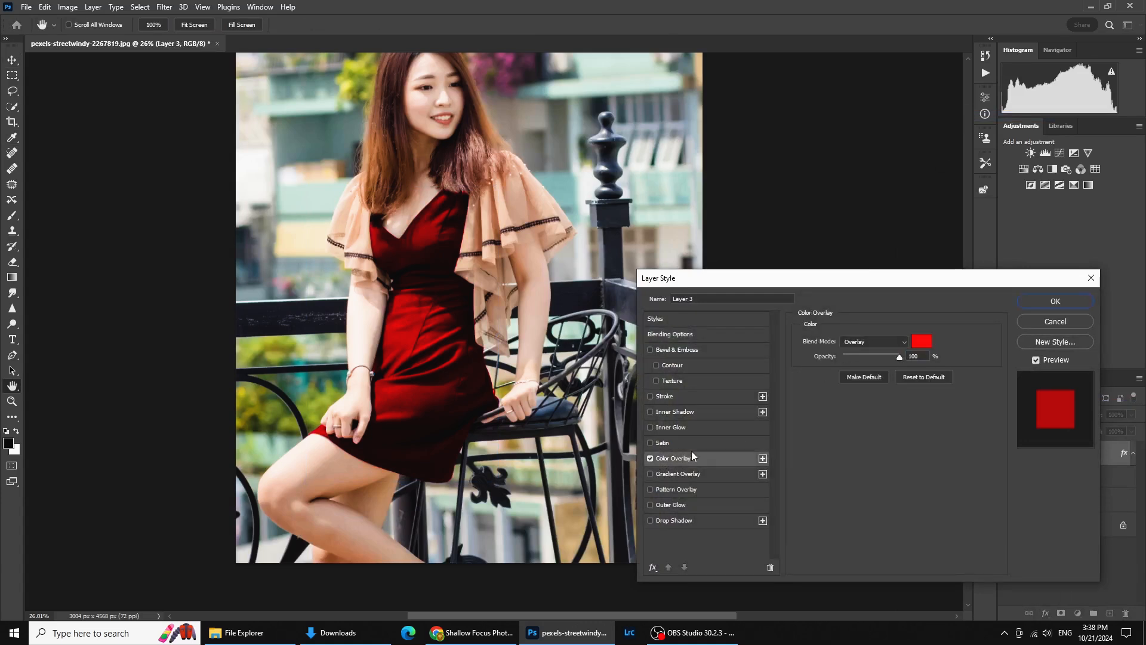
{"action": "left_click_drag", "start_coordinate": [899, 357], "coordinate": [929, 353]}
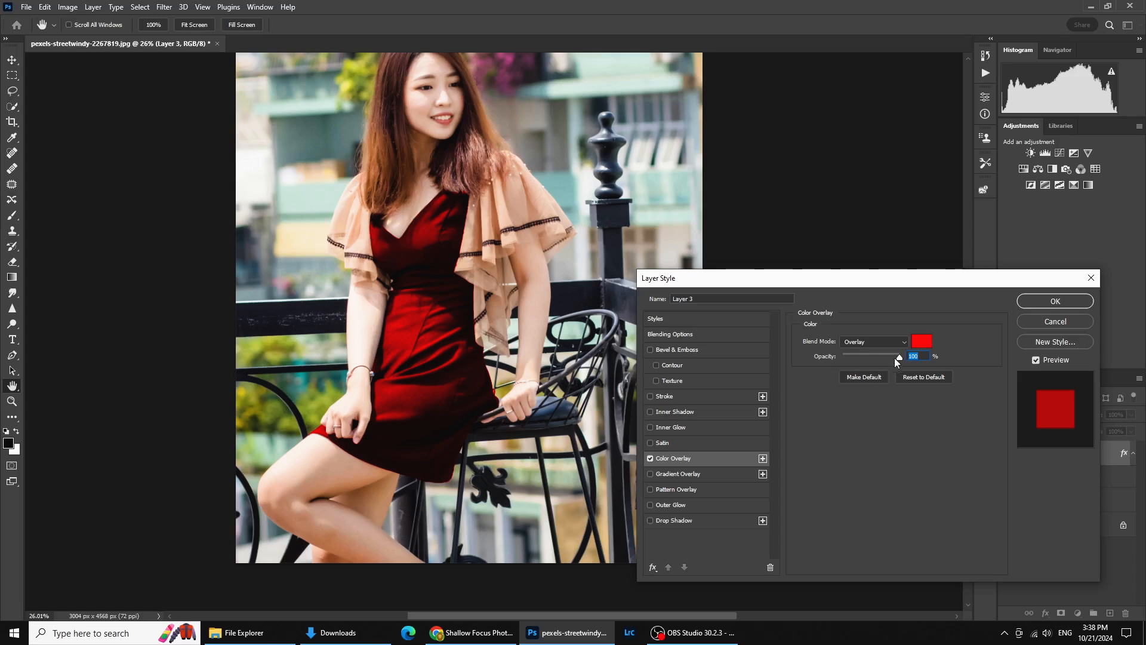
{"action": "mouse_move", "coordinate": [899, 359]}
{"action": "left_mouse_down"}
{"action": "mouse_move", "coordinate": [854, 358]}
{"action": "mouse_move", "coordinate": [901, 358]}
{"action": "left_mouse_up"}
{"action": "left_click", "coordinate": [1061, 304]}
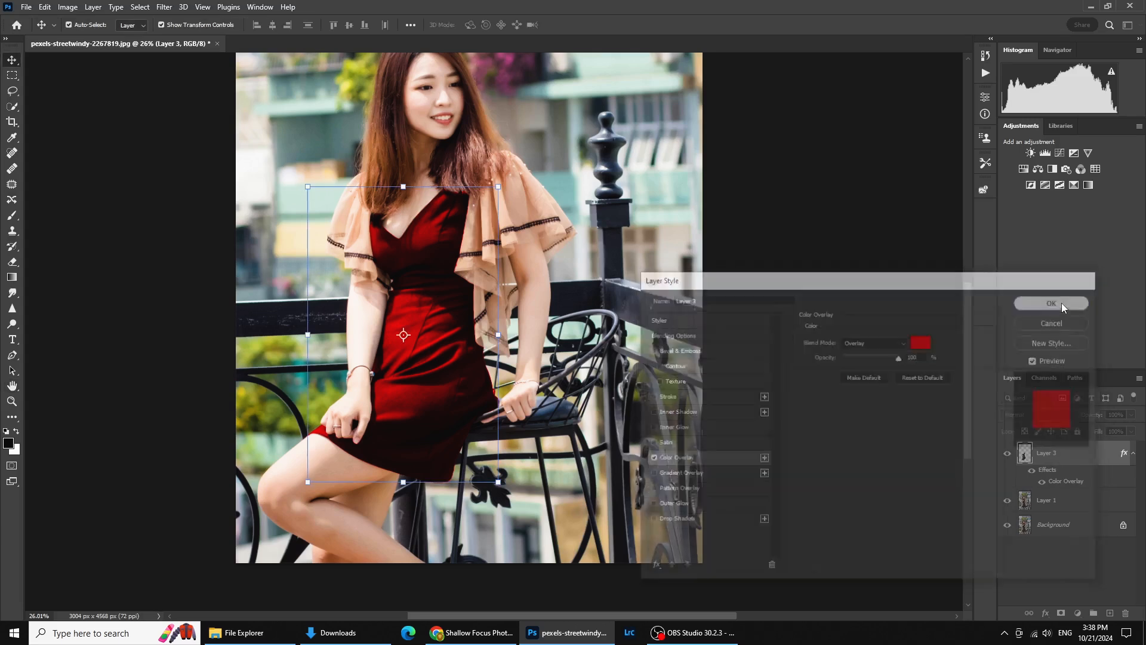
Examine the red dress up close and compare the photo with Layer 3 hidden and shown
{"action": "left_click", "coordinate": [577, 340]}
{"action": "scroll", "coordinate": [396, 286], "scroll_direction": "up", "scroll_amount": 1}
{"action": "scroll", "coordinate": [397, 288], "scroll_direction": "up", "scroll_amount": 2}
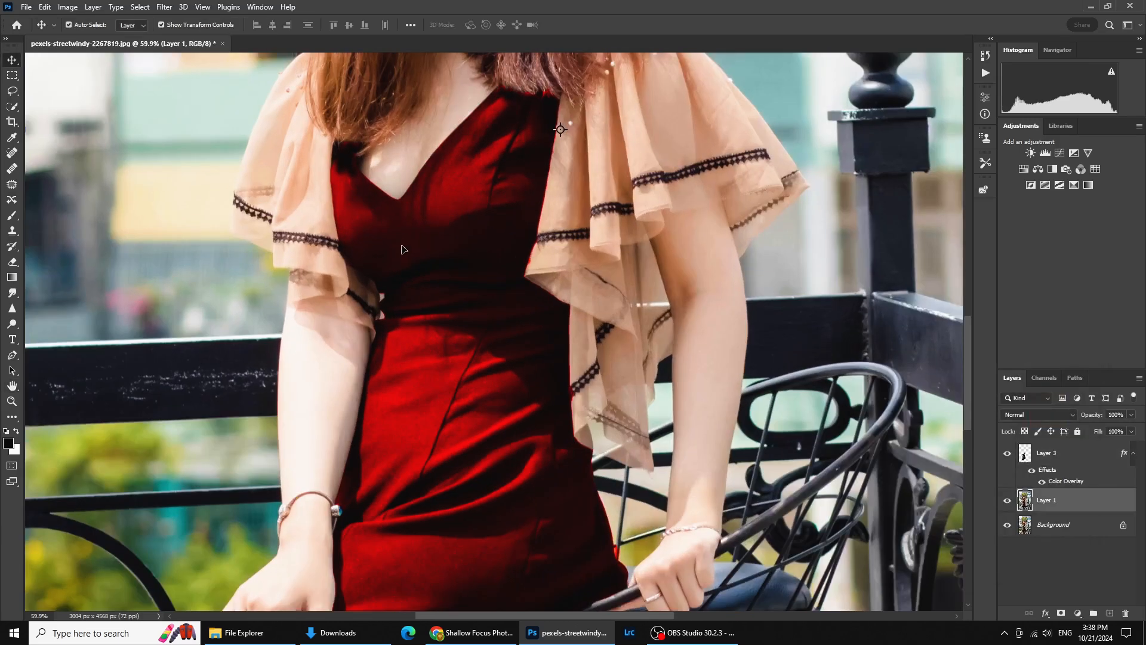
{"action": "scroll", "coordinate": [408, 254], "scroll_direction": "down", "scroll_amount": 2}
{"action": "scroll", "coordinate": [403, 290], "scroll_direction": "down", "scroll_amount": 1}
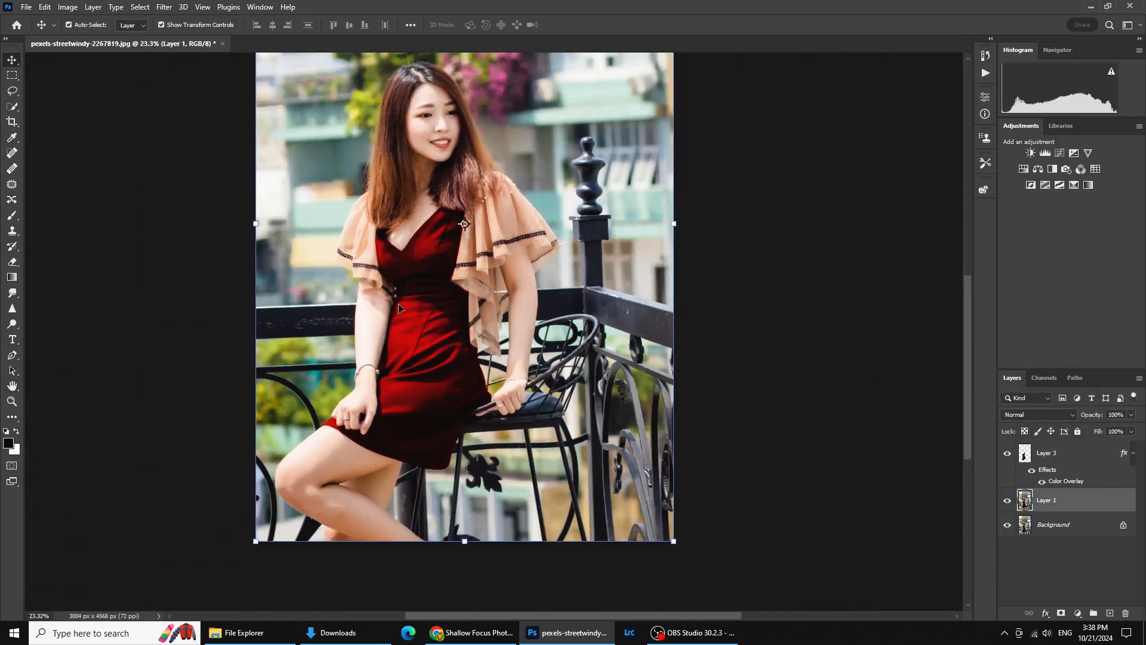
{"action": "left_click_drag", "start_coordinate": [423, 353], "coordinate": [442, 322]}
{"action": "left_click", "coordinate": [1041, 452]}
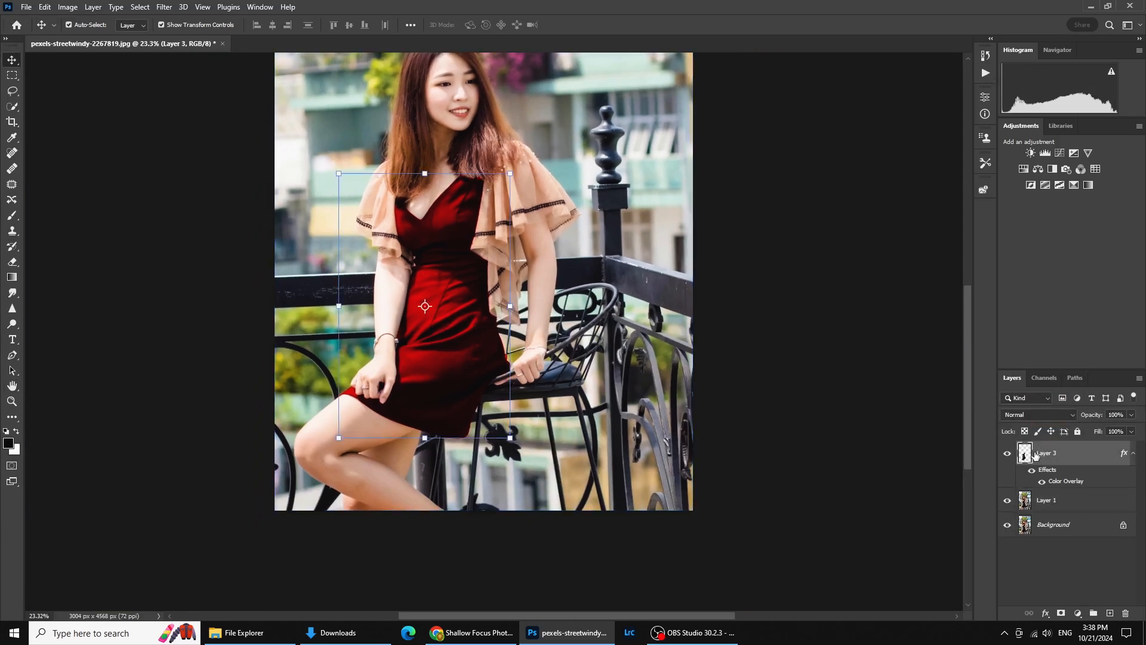
{"action": "left_click", "coordinate": [1008, 455]}
{"action": "left_click", "coordinate": [1009, 455]}
Set Layer 3's Blend If ranges to 0/177 and 51/255 for Current Layer, 0/140 and 41/255 for Underlying Layer
{"action": "right_click", "coordinate": [1070, 464]}
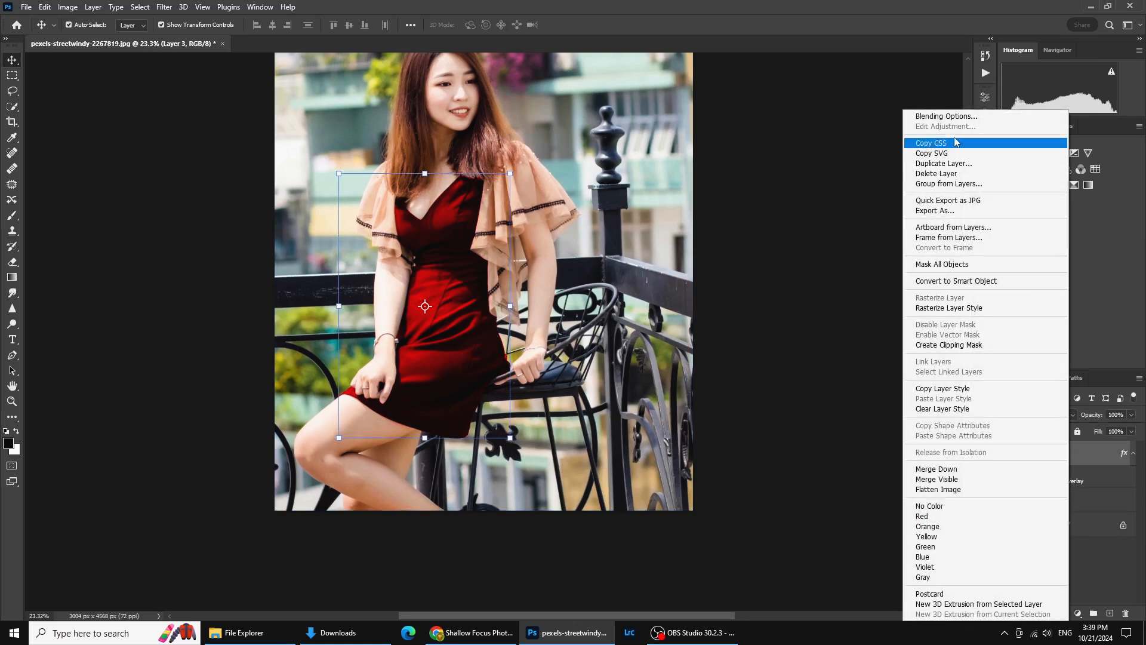
{"action": "left_click", "coordinate": [958, 118]}
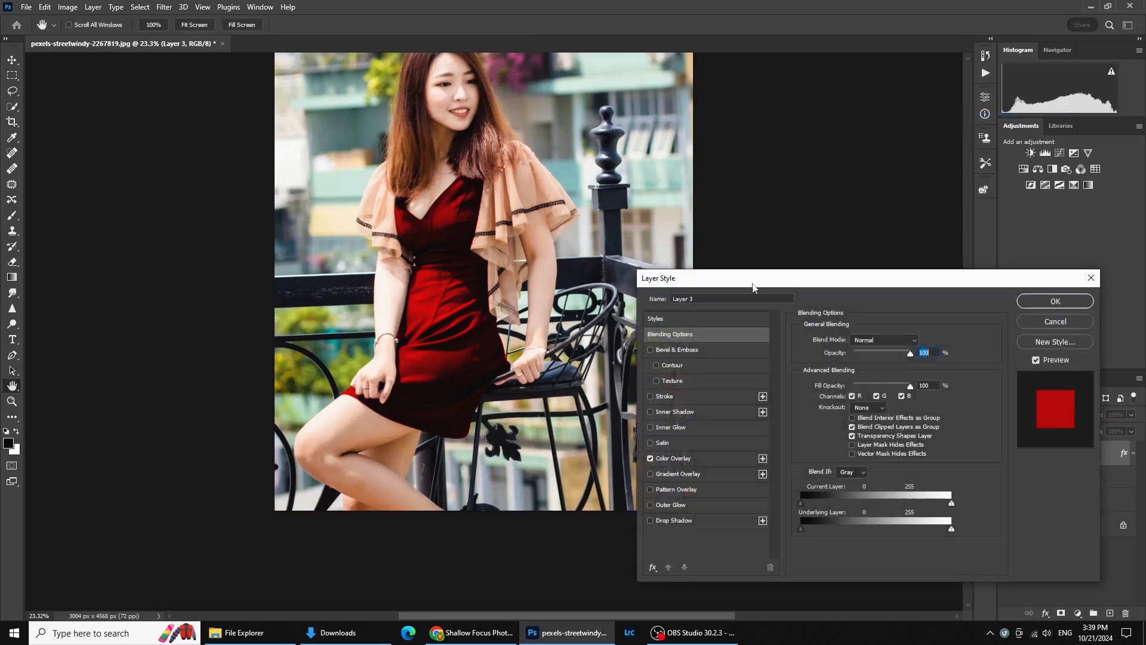
{"action": "left_click", "coordinate": [700, 335]}
{"action": "left_click_drag", "start_coordinate": [801, 528], "coordinate": [888, 535]}
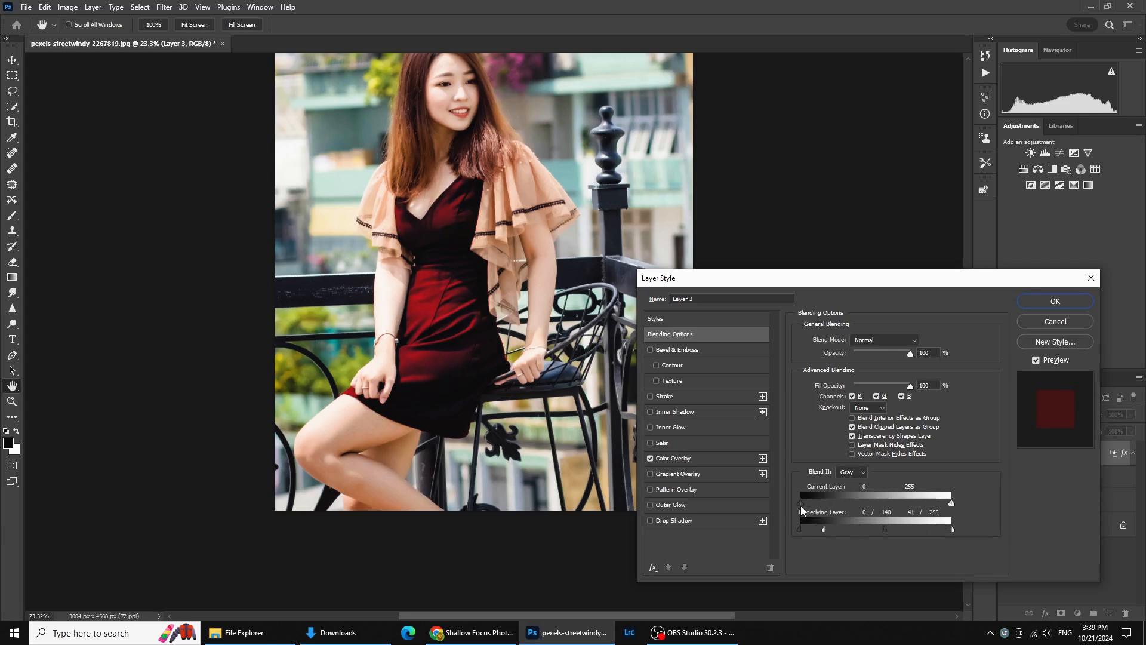
{"action": "left_click_drag", "start_coordinate": [801, 503], "coordinate": [848, 504]}
{"action": "left_click_drag", "start_coordinate": [950, 503], "coordinate": [830, 503]}
{"action": "scroll", "coordinate": [483, 363], "scroll_direction": "down", "scroll_amount": 2}
{"action": "scroll", "coordinate": [483, 362], "scroll_direction": "up", "scroll_amount": 4}
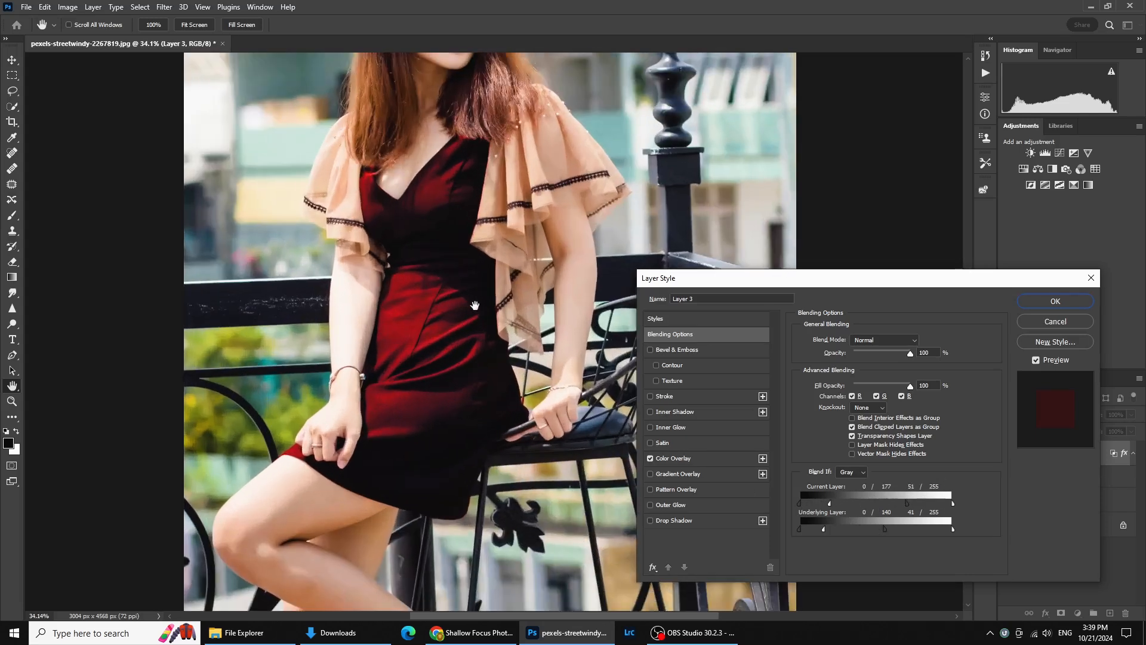
{"action": "left_click", "coordinate": [1058, 301]}
Change Layer 3's Color Overlay color to bright green #18f95d
{"action": "scroll", "coordinate": [445, 325], "scroll_direction": "down", "scroll_amount": 2}
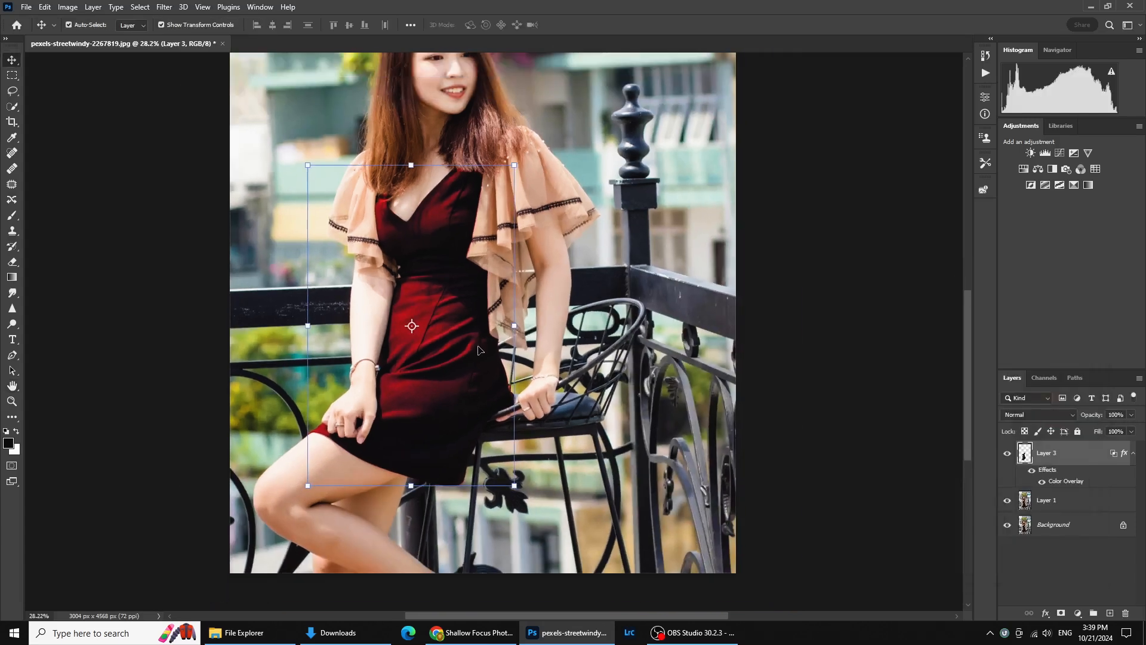
{"action": "left_click", "coordinate": [545, 353]}
{"action": "scroll", "coordinate": [390, 322], "scroll_direction": "down", "scroll_amount": 1}
{"action": "scroll", "coordinate": [388, 322], "scroll_direction": "down", "scroll_amount": 3}
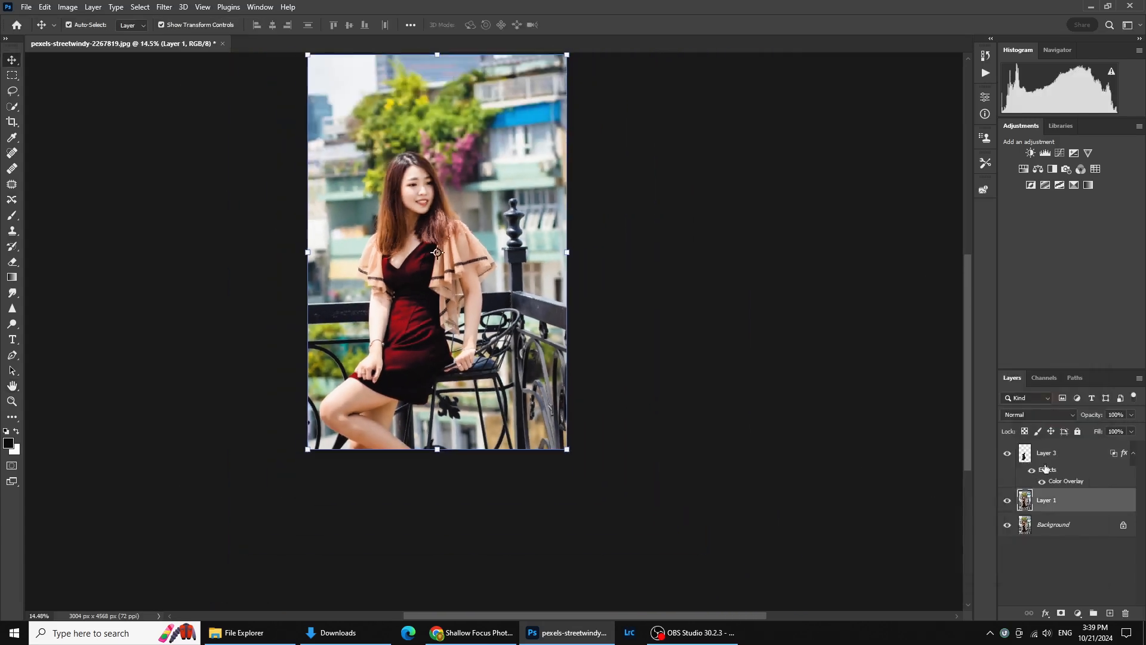
{"action": "left_click", "coordinate": [1069, 483]}
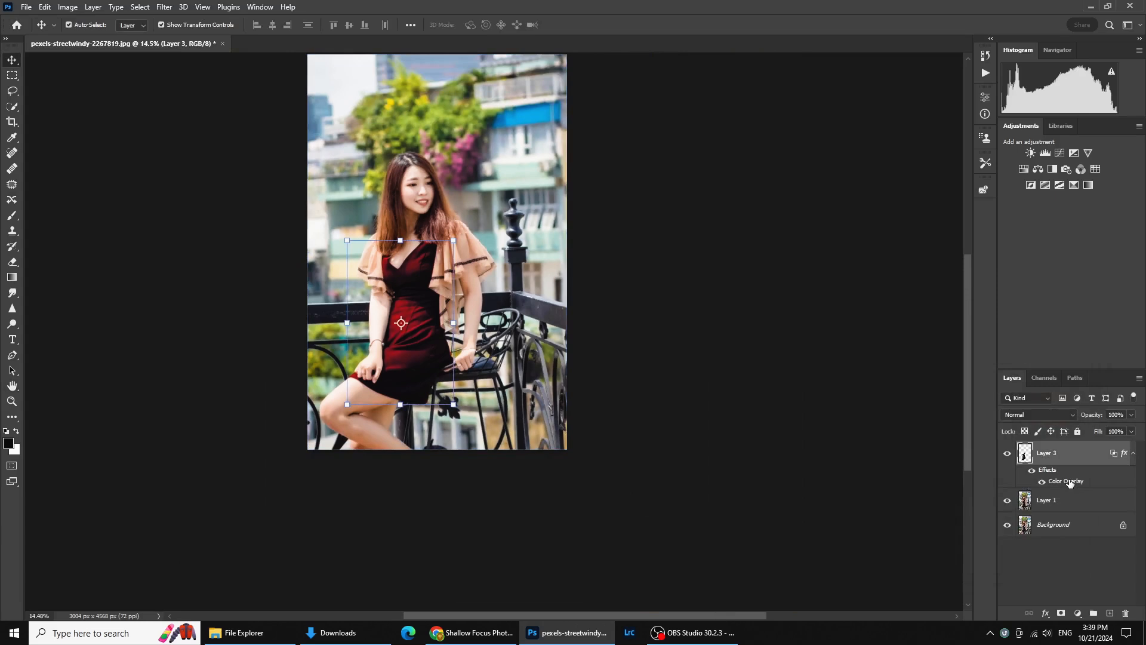
{"action": "double_click", "coordinate": [1069, 483]}
{"action": "left_click", "coordinate": [921, 339]}
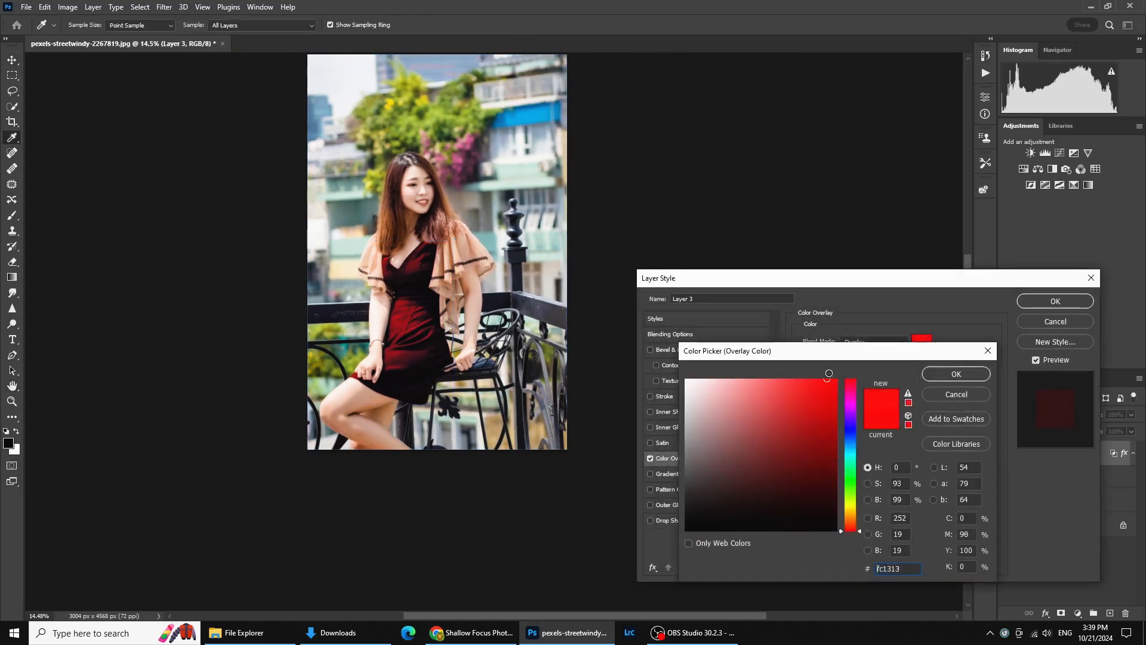
{"action": "left_click", "coordinate": [702, 515]}
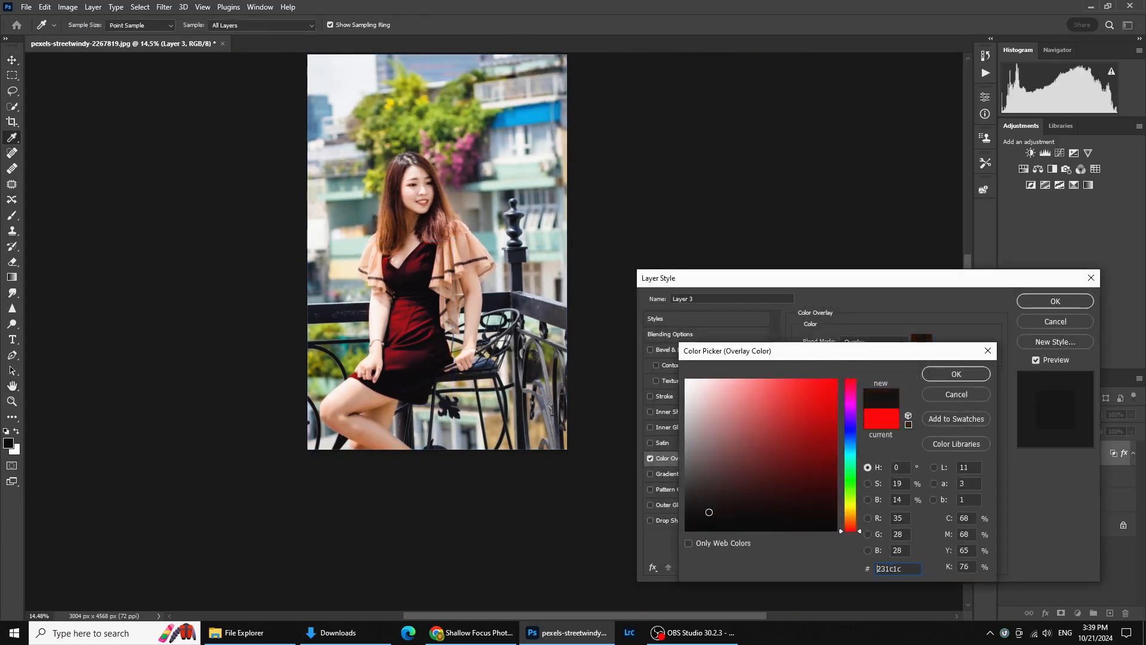
{"action": "left_click", "coordinate": [855, 471]}
{"action": "left_click", "coordinate": [829, 388]}
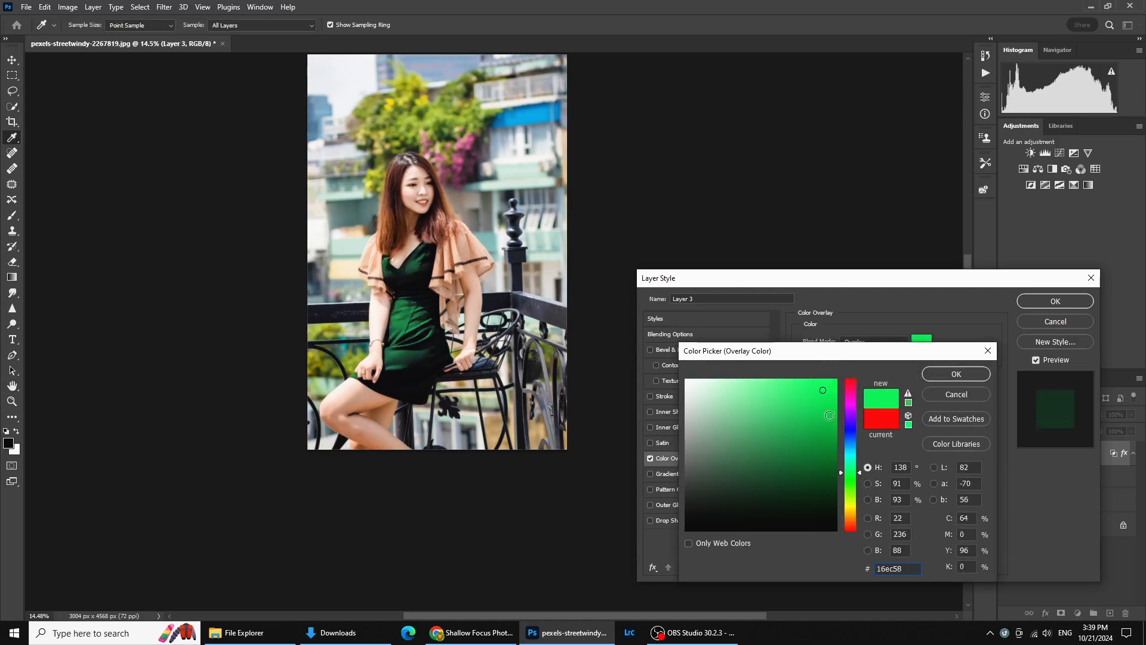
{"action": "left_click_drag", "start_coordinate": [789, 426], "coordinate": [854, 428]}
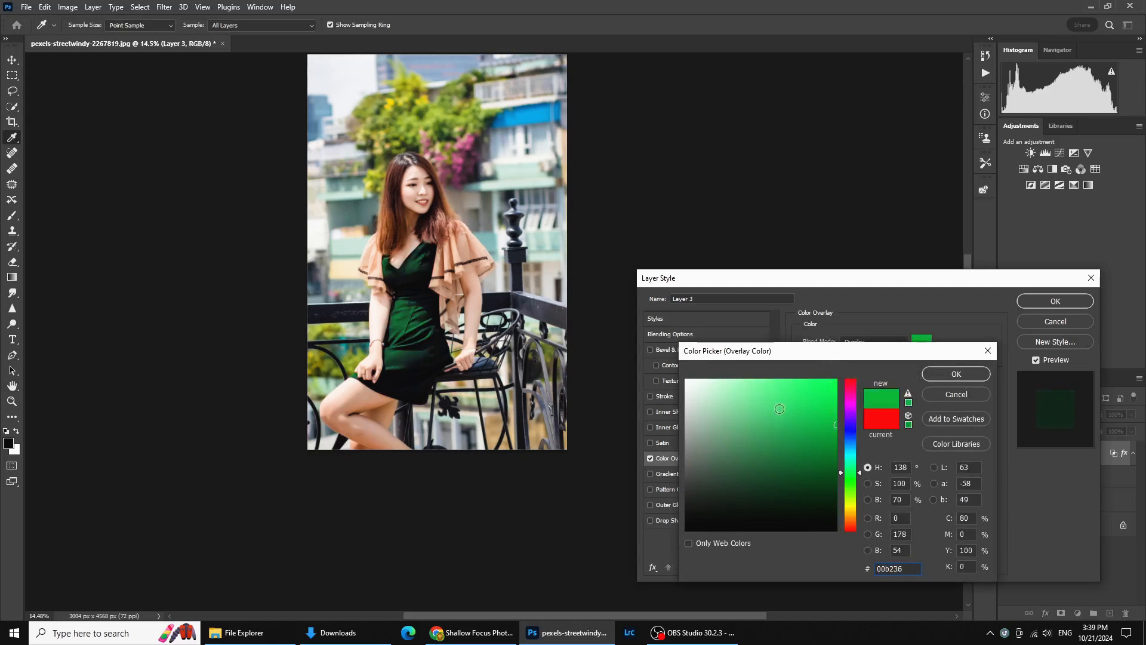
{"action": "left_click", "coordinate": [765, 380]}
{"action": "left_click", "coordinate": [822, 382]}
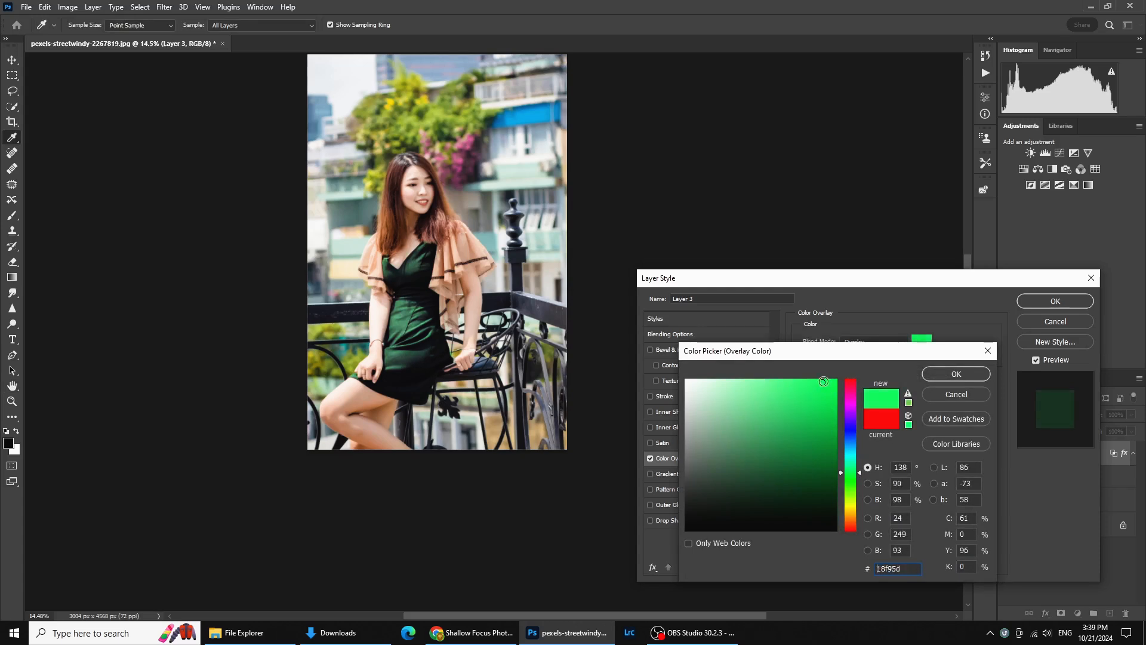
{"action": "left_click", "coordinate": [937, 376]}
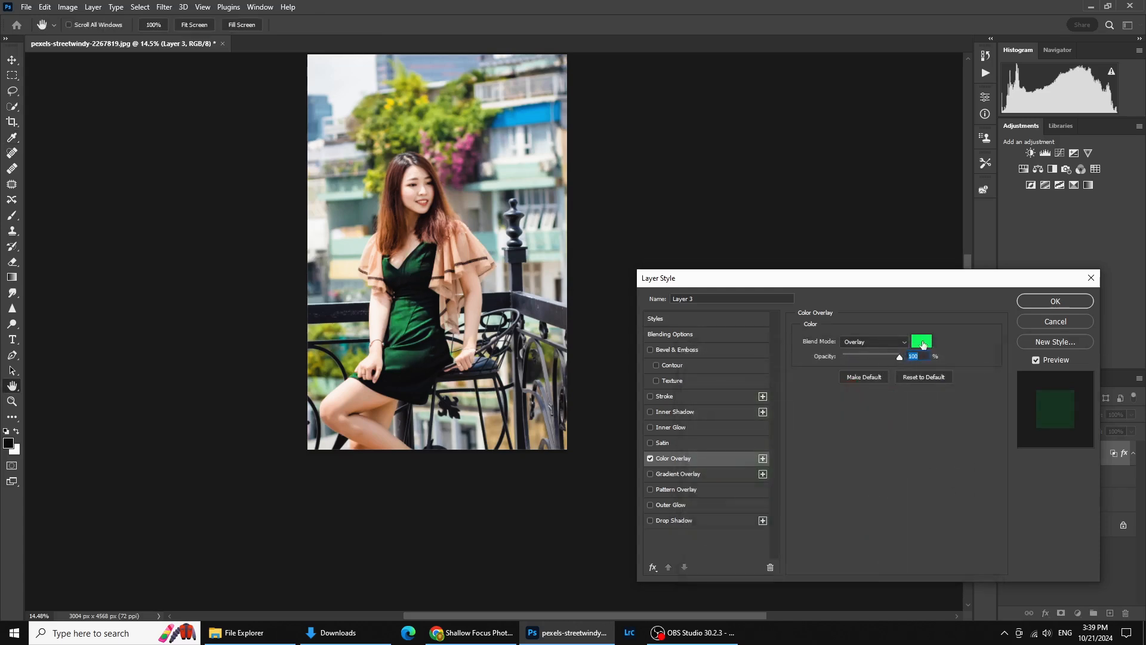
Try blue, pink, yellow and white in turn as the dress's Color Overlay color
{"action": "left_click", "coordinate": [924, 343]}
{"action": "left_click", "coordinate": [824, 416]}
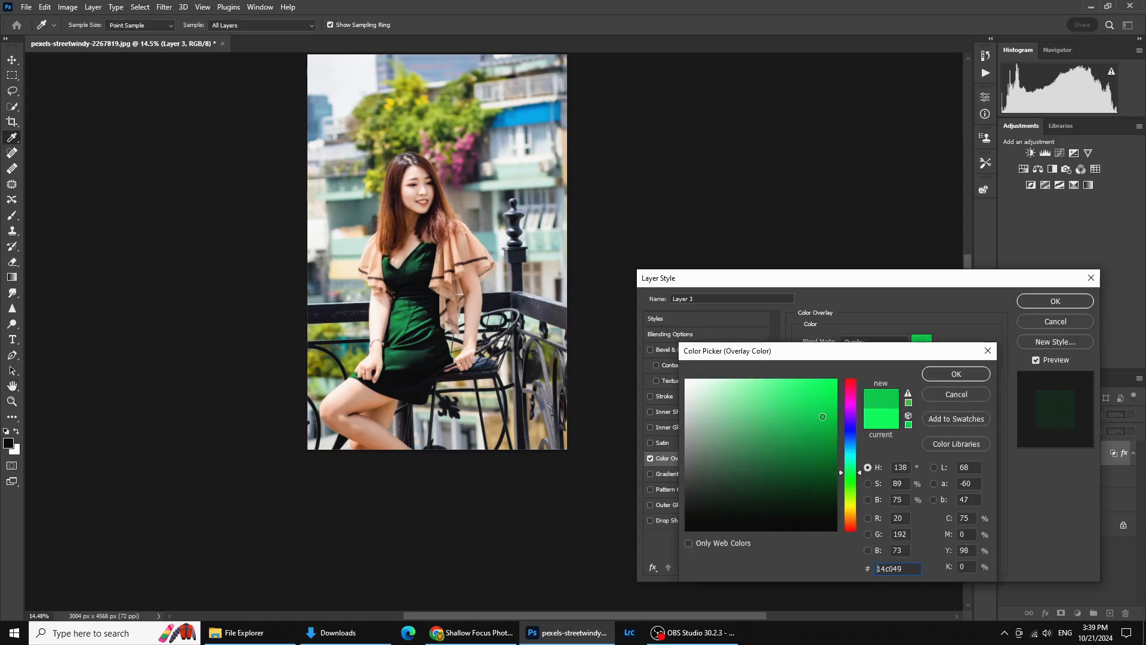
{"action": "left_click", "coordinate": [854, 429]}
{"action": "left_click", "coordinate": [829, 392]}
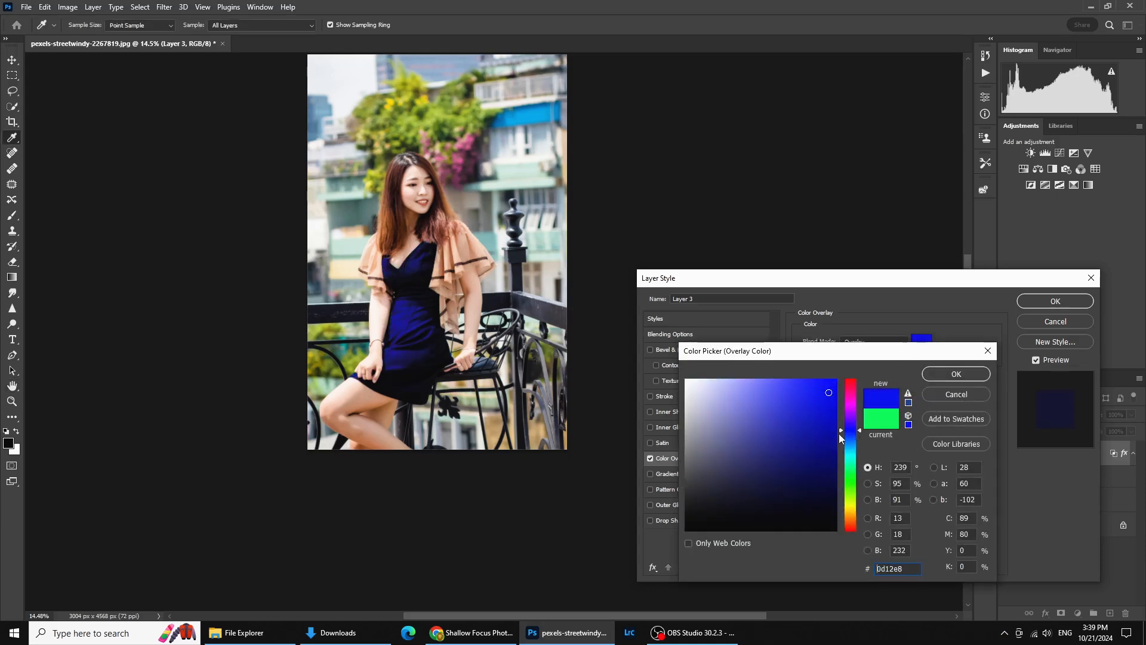
{"action": "left_click", "coordinate": [853, 388]}
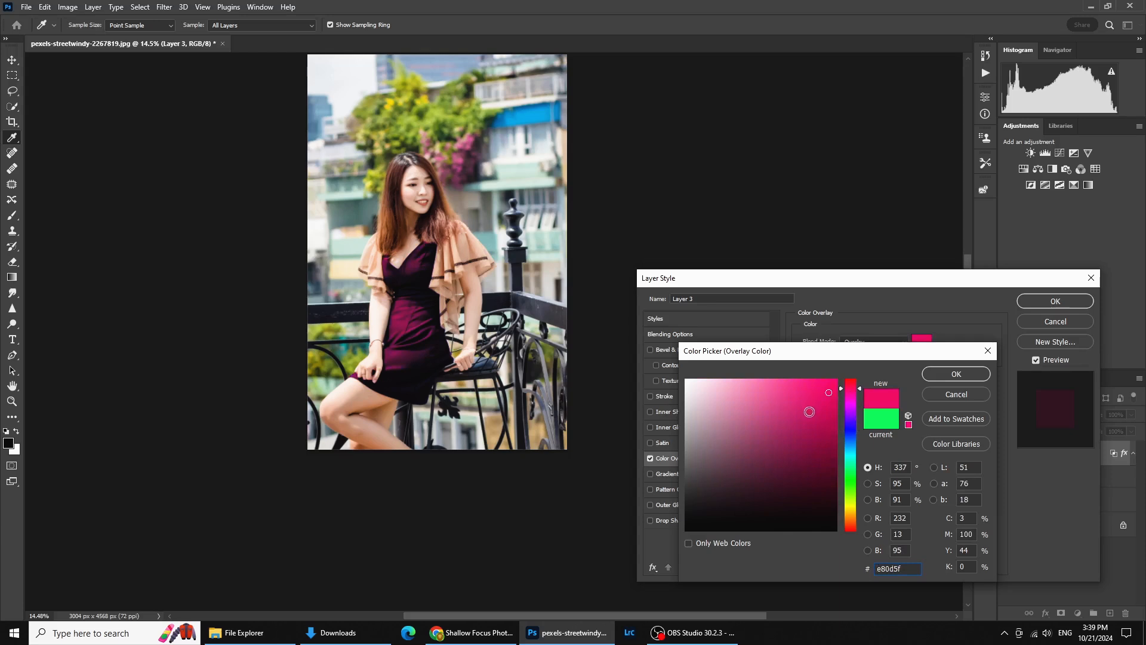
{"action": "left_click", "coordinate": [851, 504]}
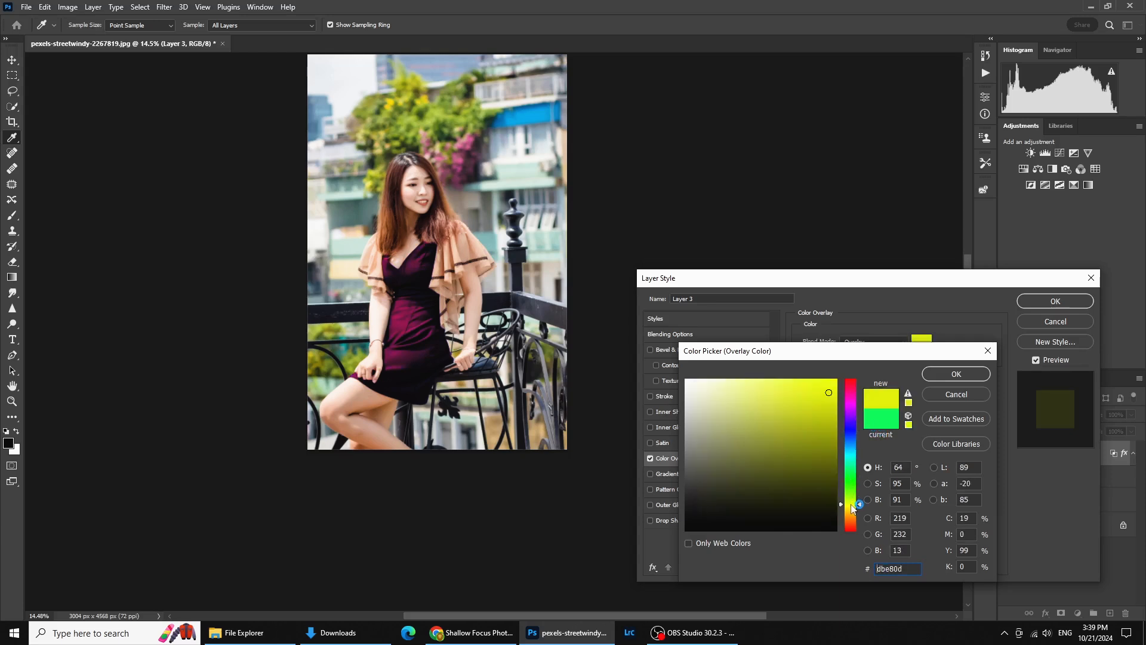
{"action": "left_click", "coordinate": [802, 399]}
{"action": "mouse_move", "coordinate": [802, 400]}
{"action": "left_mouse_down"}
{"action": "mouse_move", "coordinate": [827, 378]}
{"action": "mouse_move", "coordinate": [777, 386]}
{"action": "mouse_move", "coordinate": [877, 452]}
{"action": "mouse_move", "coordinate": [837, 419]}
{"action": "mouse_move", "coordinate": [843, 378]}
{"action": "mouse_move", "coordinate": [750, 399]}
{"action": "mouse_move", "coordinate": [687, 380]}
{"action": "left_mouse_up"}
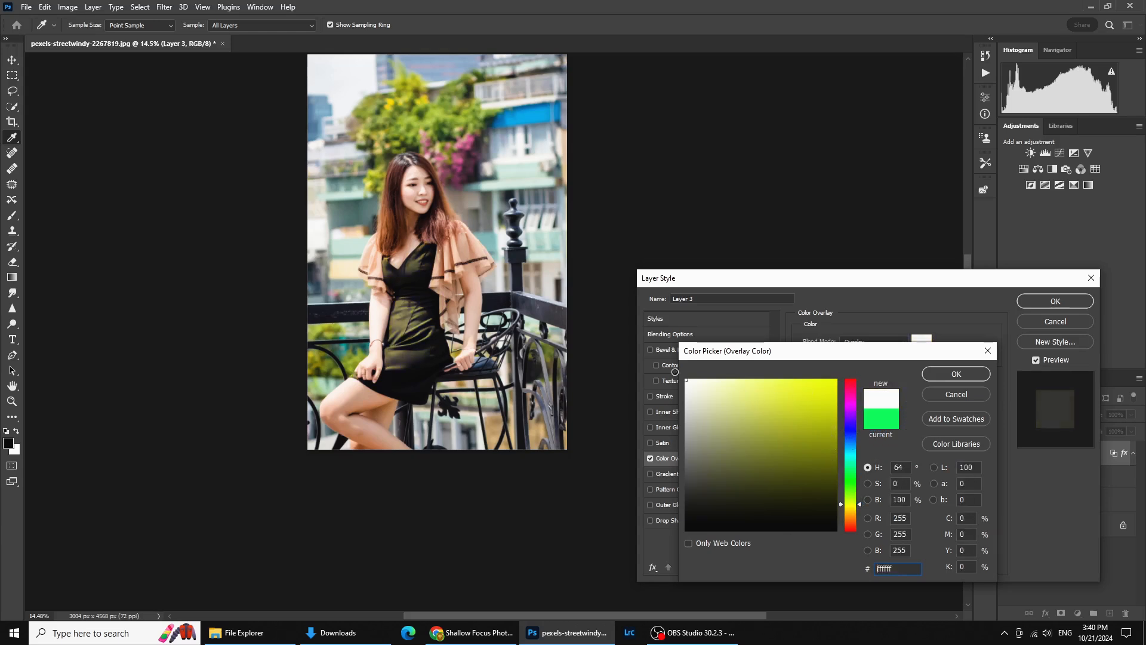
Set the Color Overlay color to muted teal #70aab4 and apply the layer style
{"action": "left_click", "coordinate": [850, 451]}
{"action": "left_click", "coordinate": [837, 379]}
{"action": "left_click_drag", "start_coordinate": [818, 394], "coordinate": [742, 422]}
{"action": "left_click", "coordinate": [956, 374]}
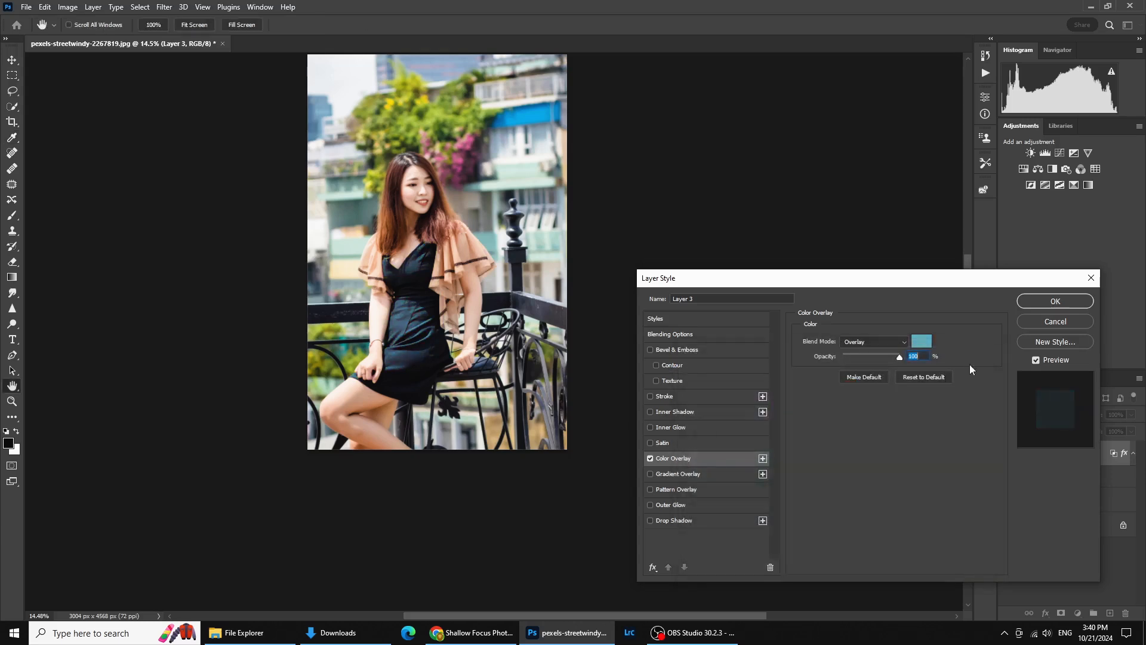
{"action": "left_click", "coordinate": [1043, 304]}
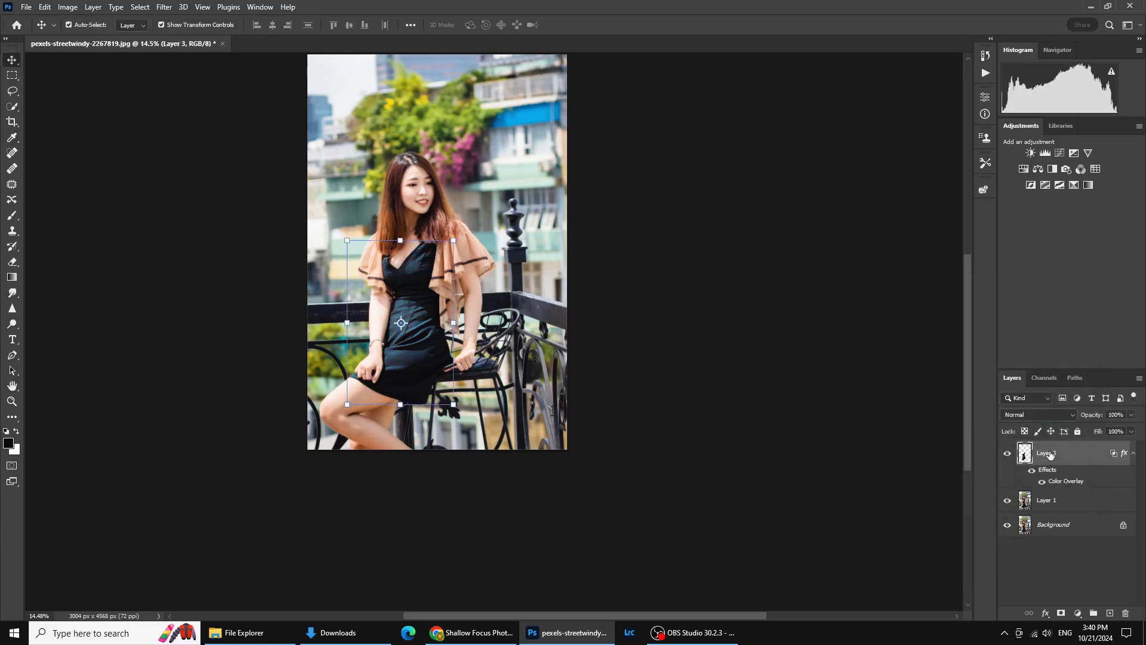
Change Layer 3's Color Overlay color to red #ff0024, apply it and view the recolored dress
{"action": "double_click", "coordinate": [1063, 481]}
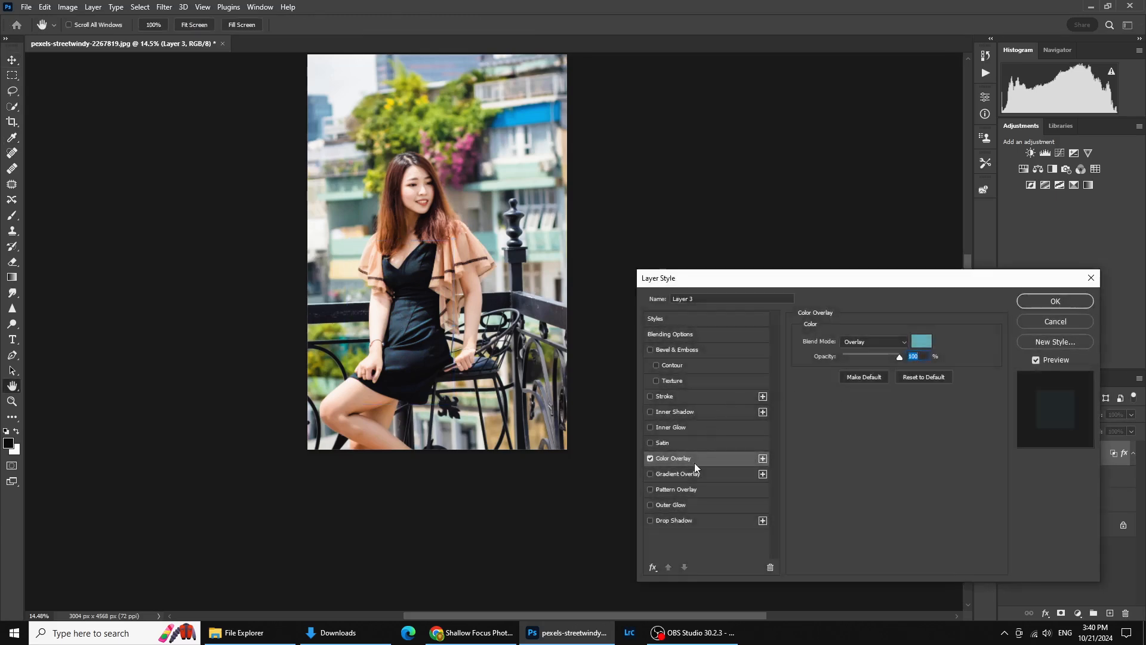
{"action": "left_click", "coordinate": [921, 340]}
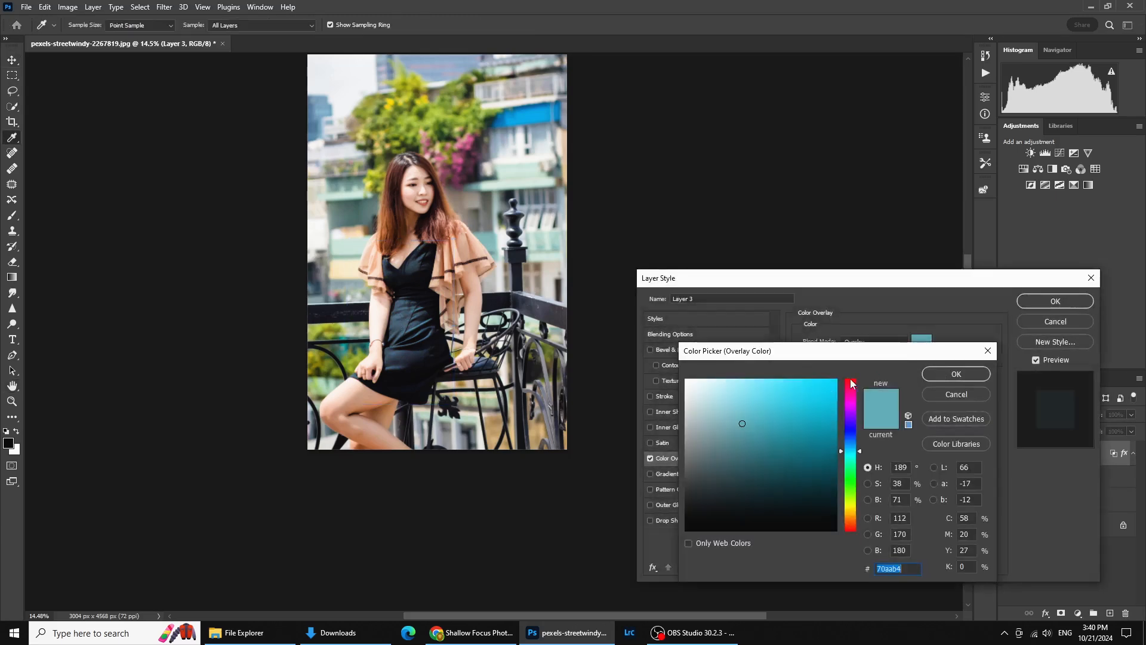
{"action": "type", "text": "ff0024"}
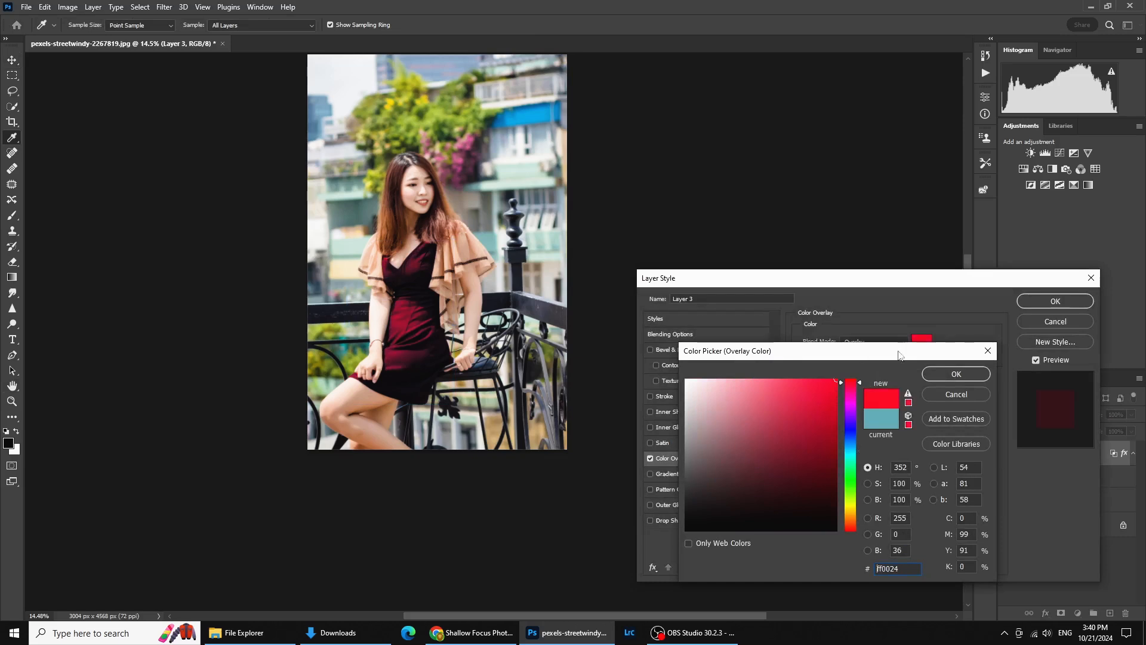
{"action": "left_click", "coordinate": [973, 378]}
{"action": "left_click", "coordinate": [1044, 306]}
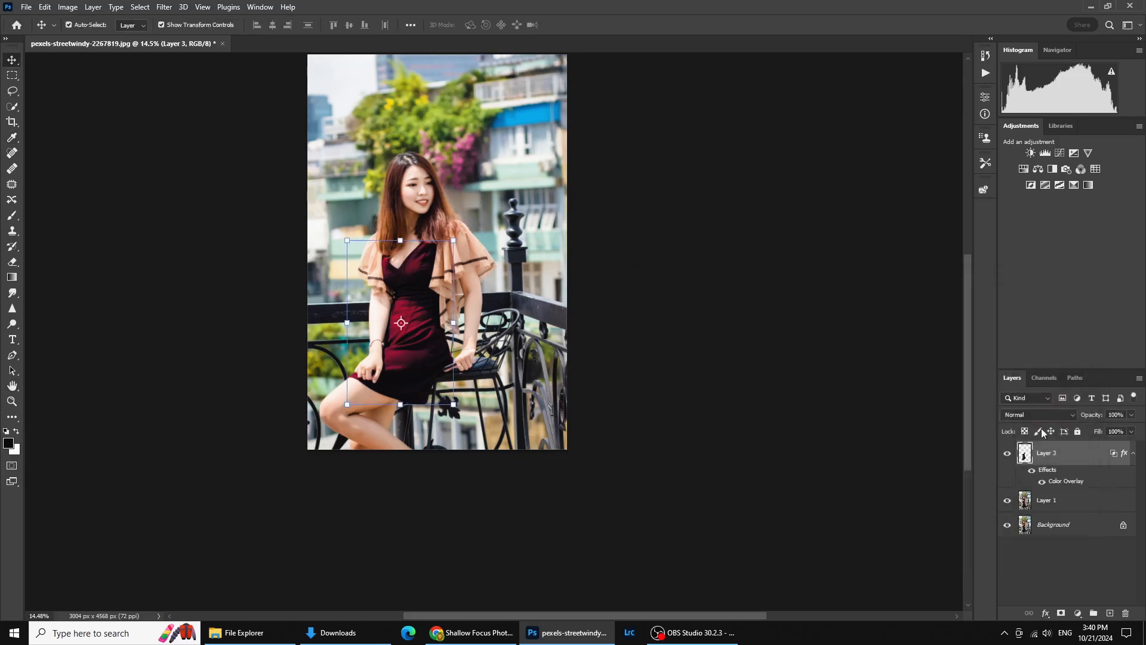
{"action": "scroll", "coordinate": [459, 257], "scroll_direction": "up", "scroll_amount": 4}
{"action": "left_click_drag", "start_coordinate": [465, 253], "coordinate": [526, 307]}
{"action": "scroll", "coordinate": [428, 341], "scroll_direction": "down", "scroll_amount": 2}
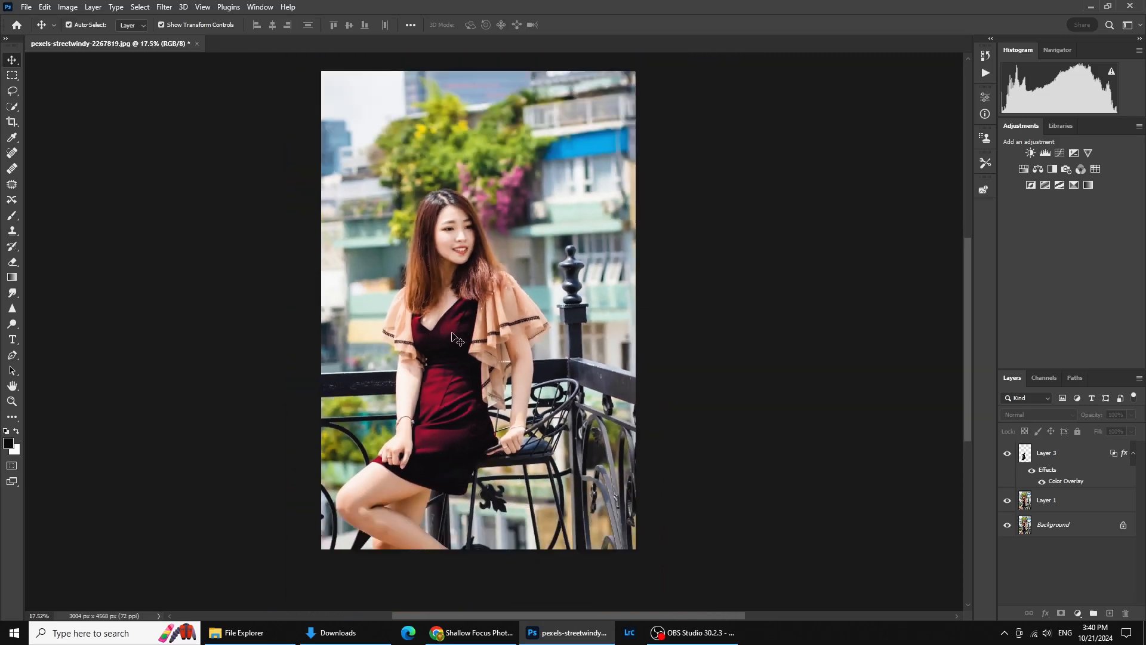